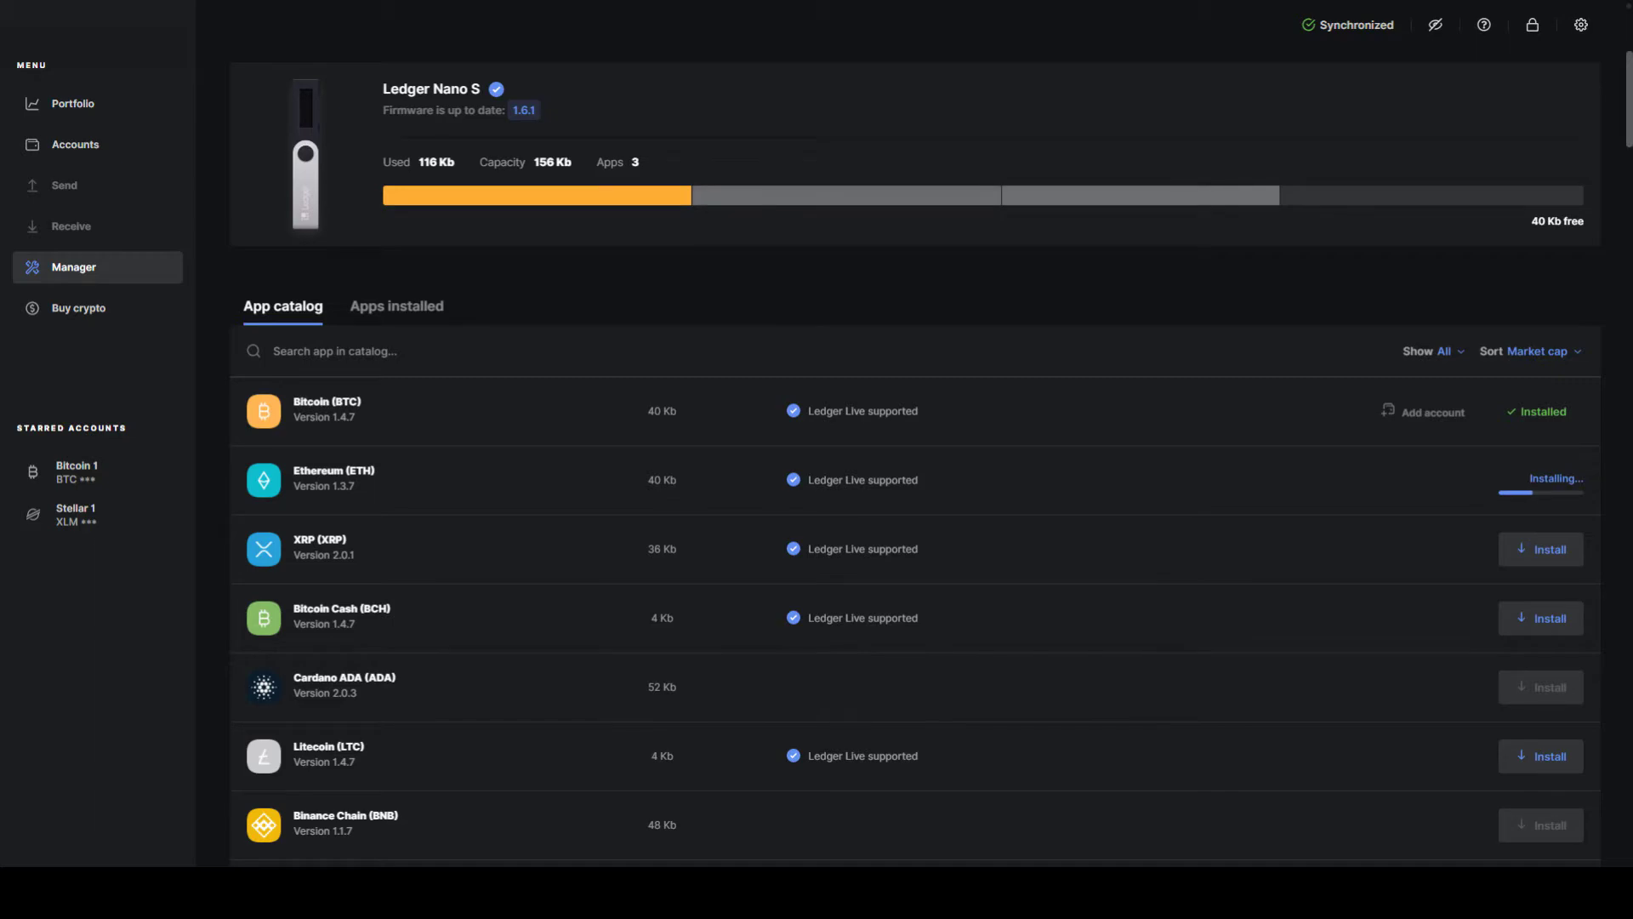
Step: Install the Stellar (XLM) app on the Ledger Nano S from the Manager's App catalog
scroll(1459, 308, "down", 2)
scroll(1458, 302, "down", 2)
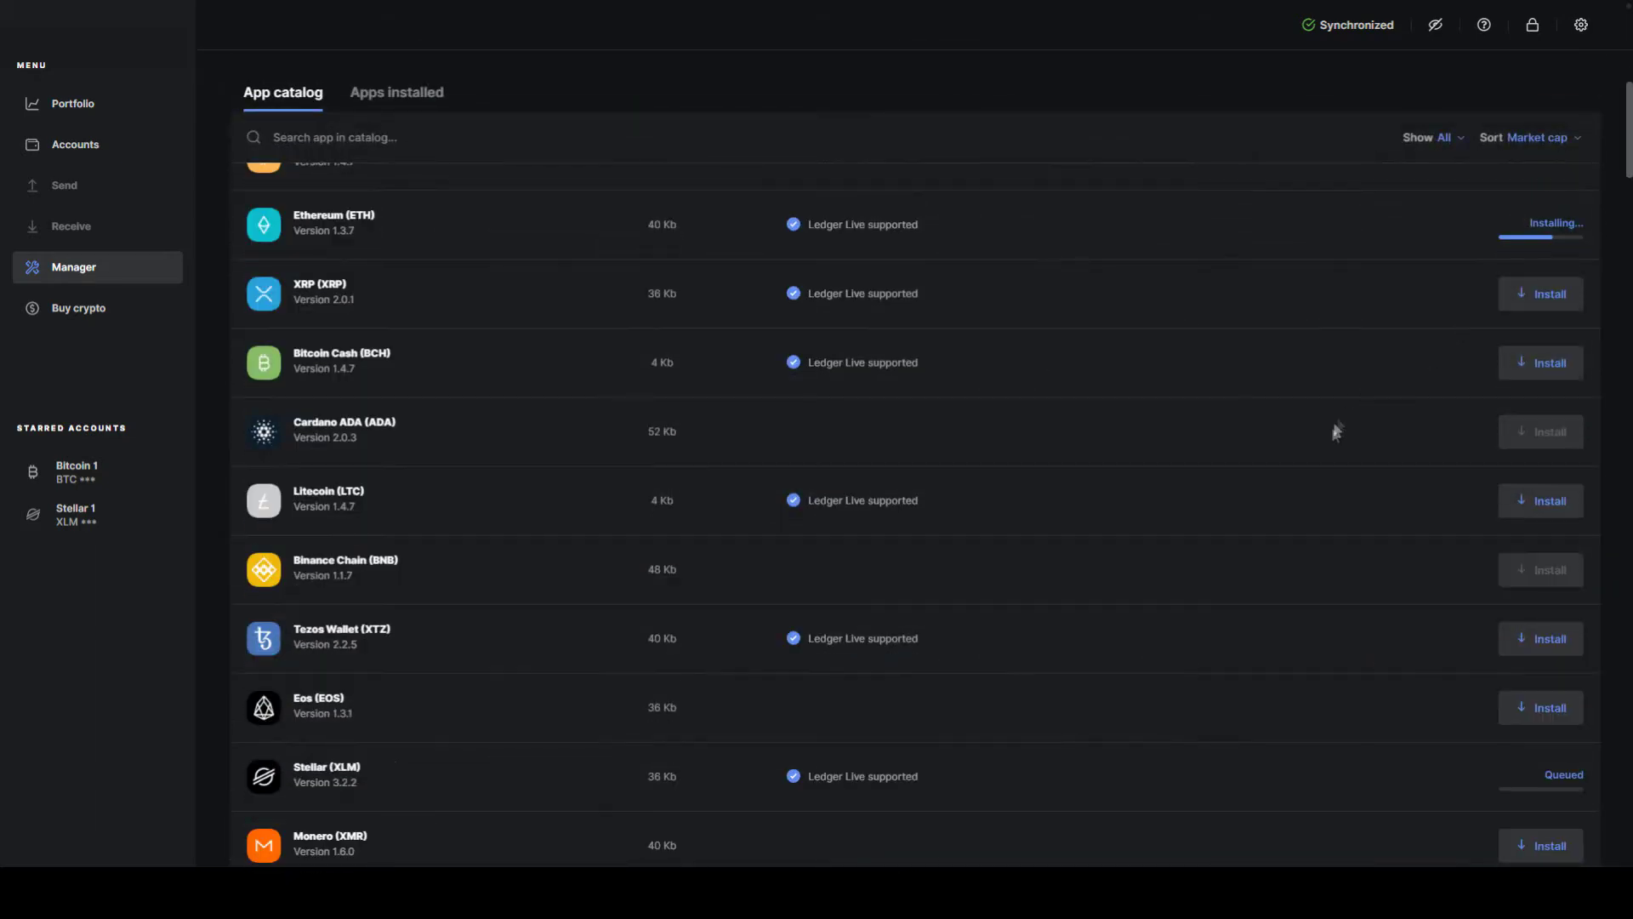
scroll(1377, 599, "down", 1)
left_click(1519, 696)
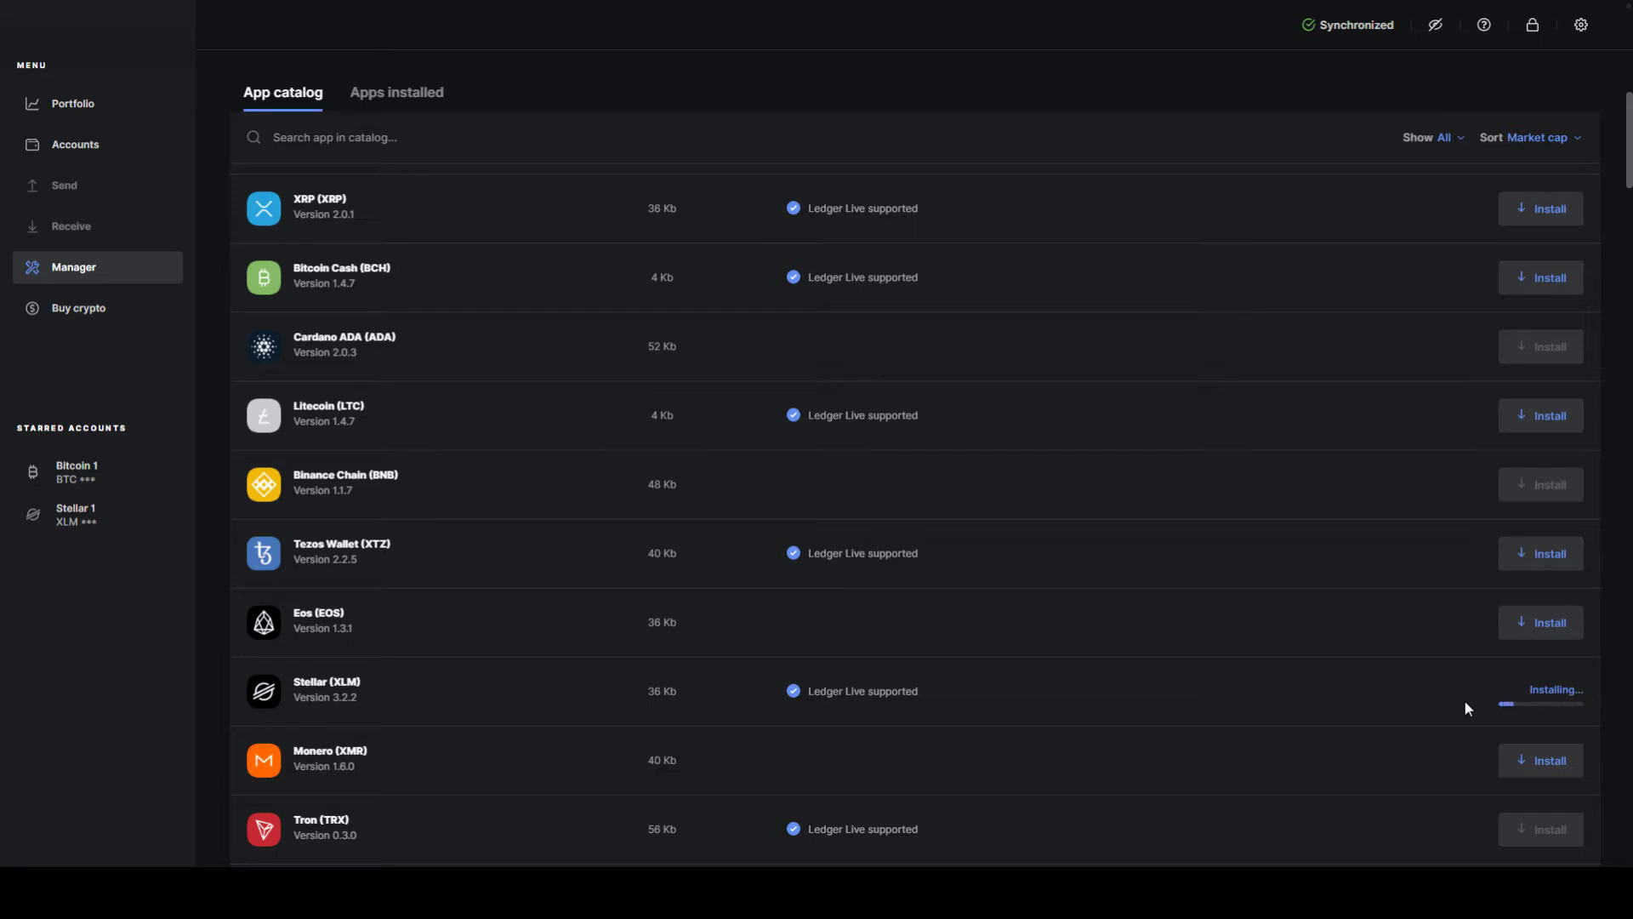
scroll(1465, 703, "up", 4)
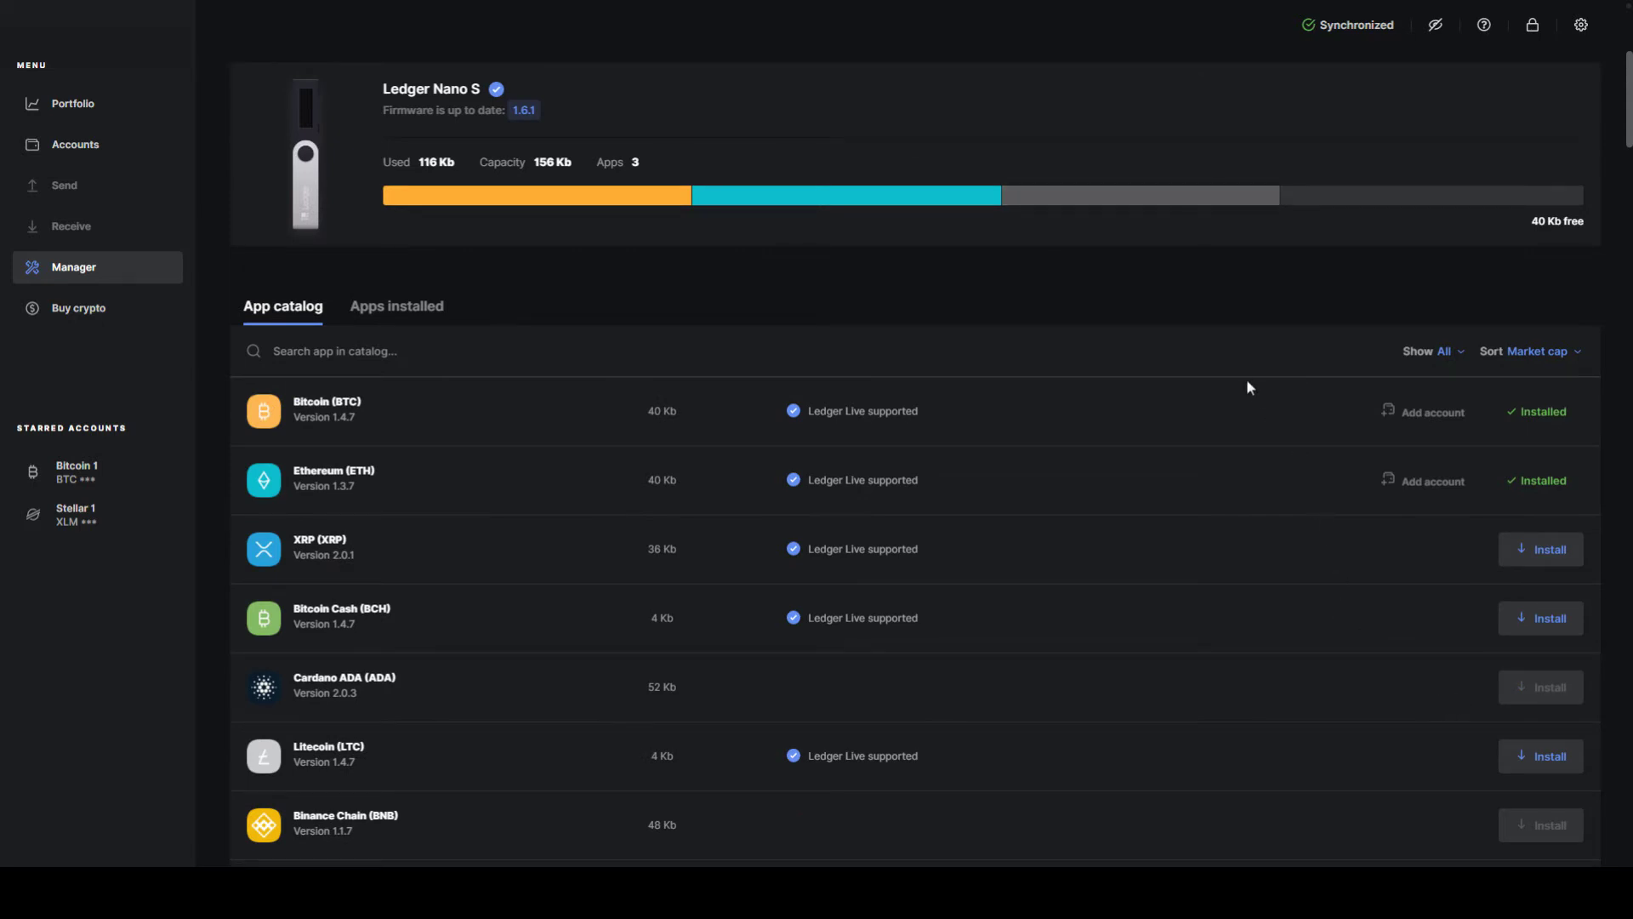
scroll(1247, 387, "down", 4)
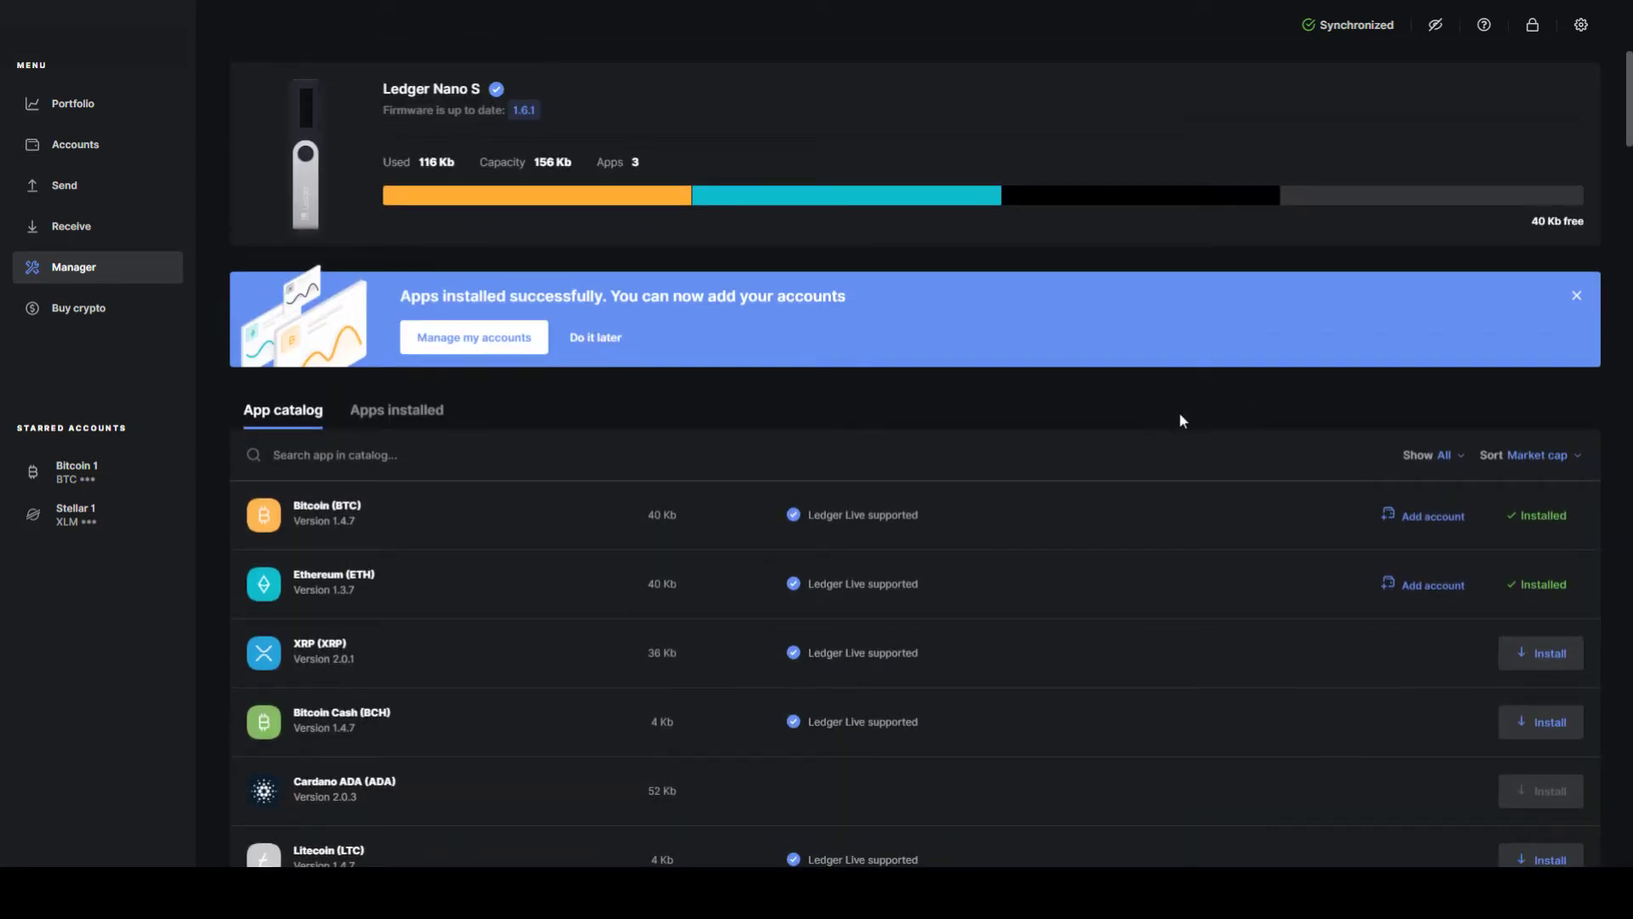
Step: Start adding an account from the Accounts page, searching 'ste' to choose Stellar (XLM)
left_click(116, 159)
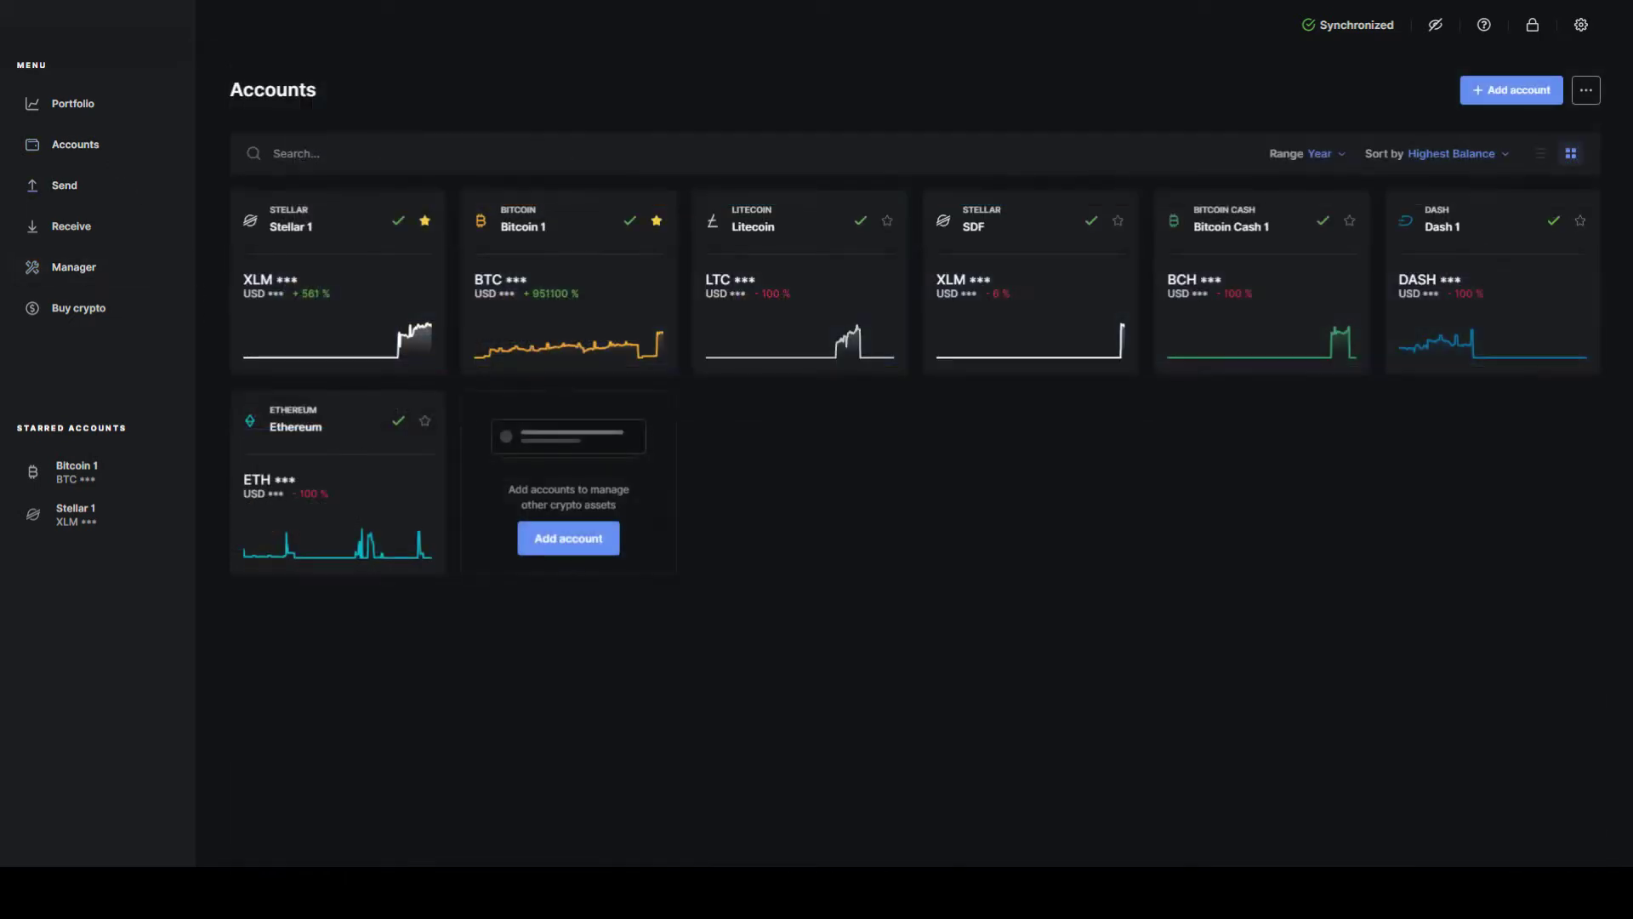
left_click(1512, 89)
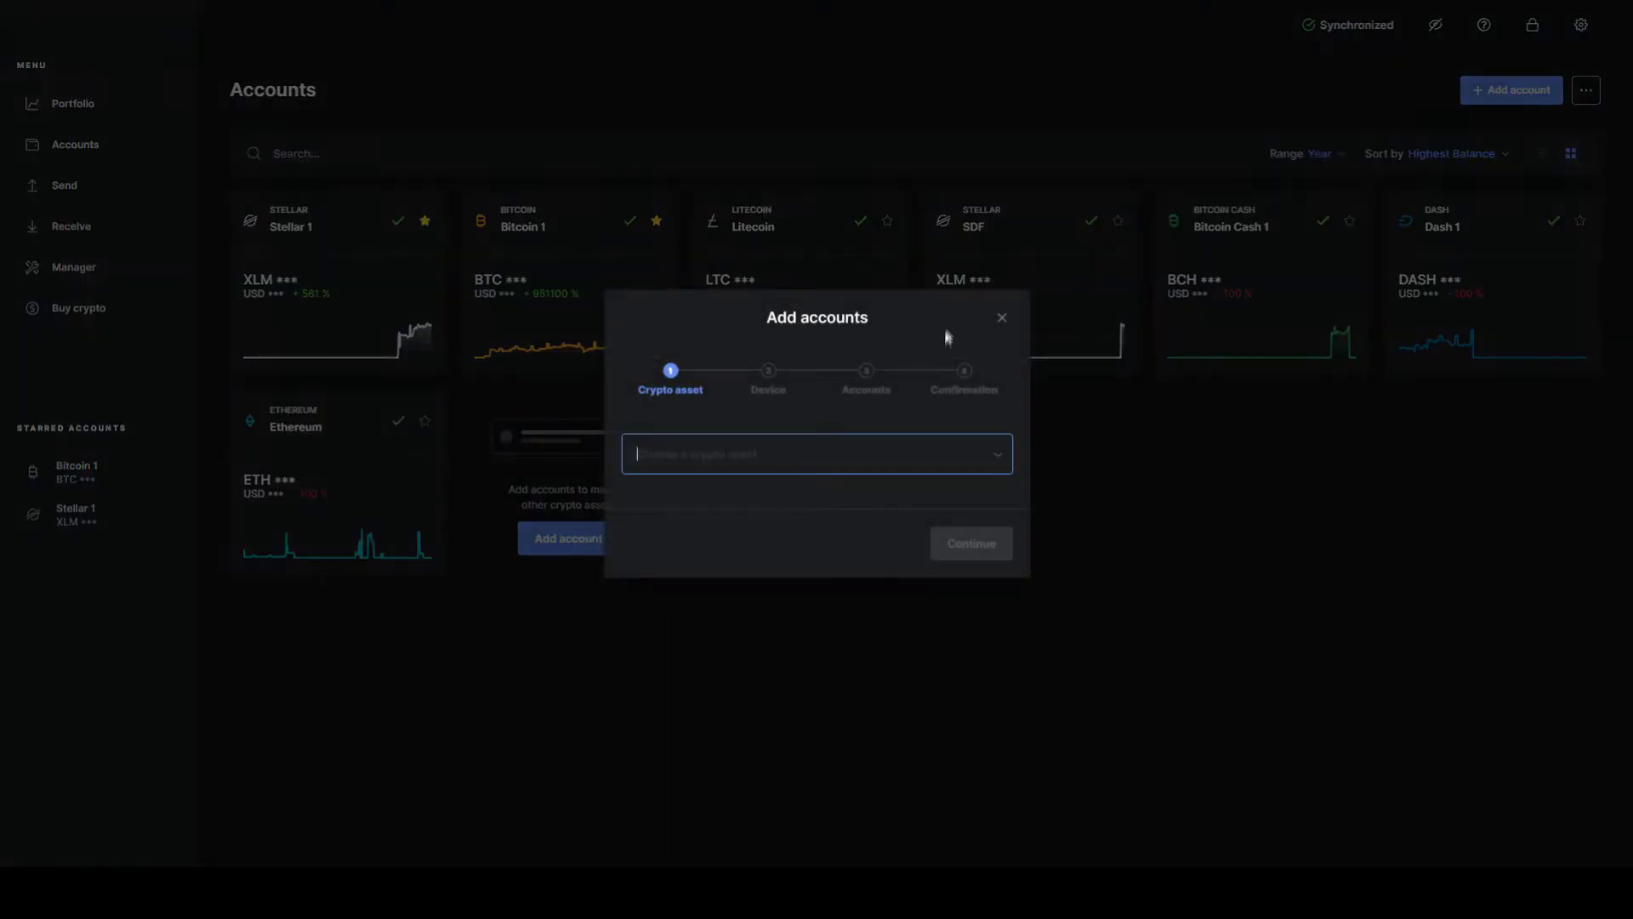
left_click(917, 458)
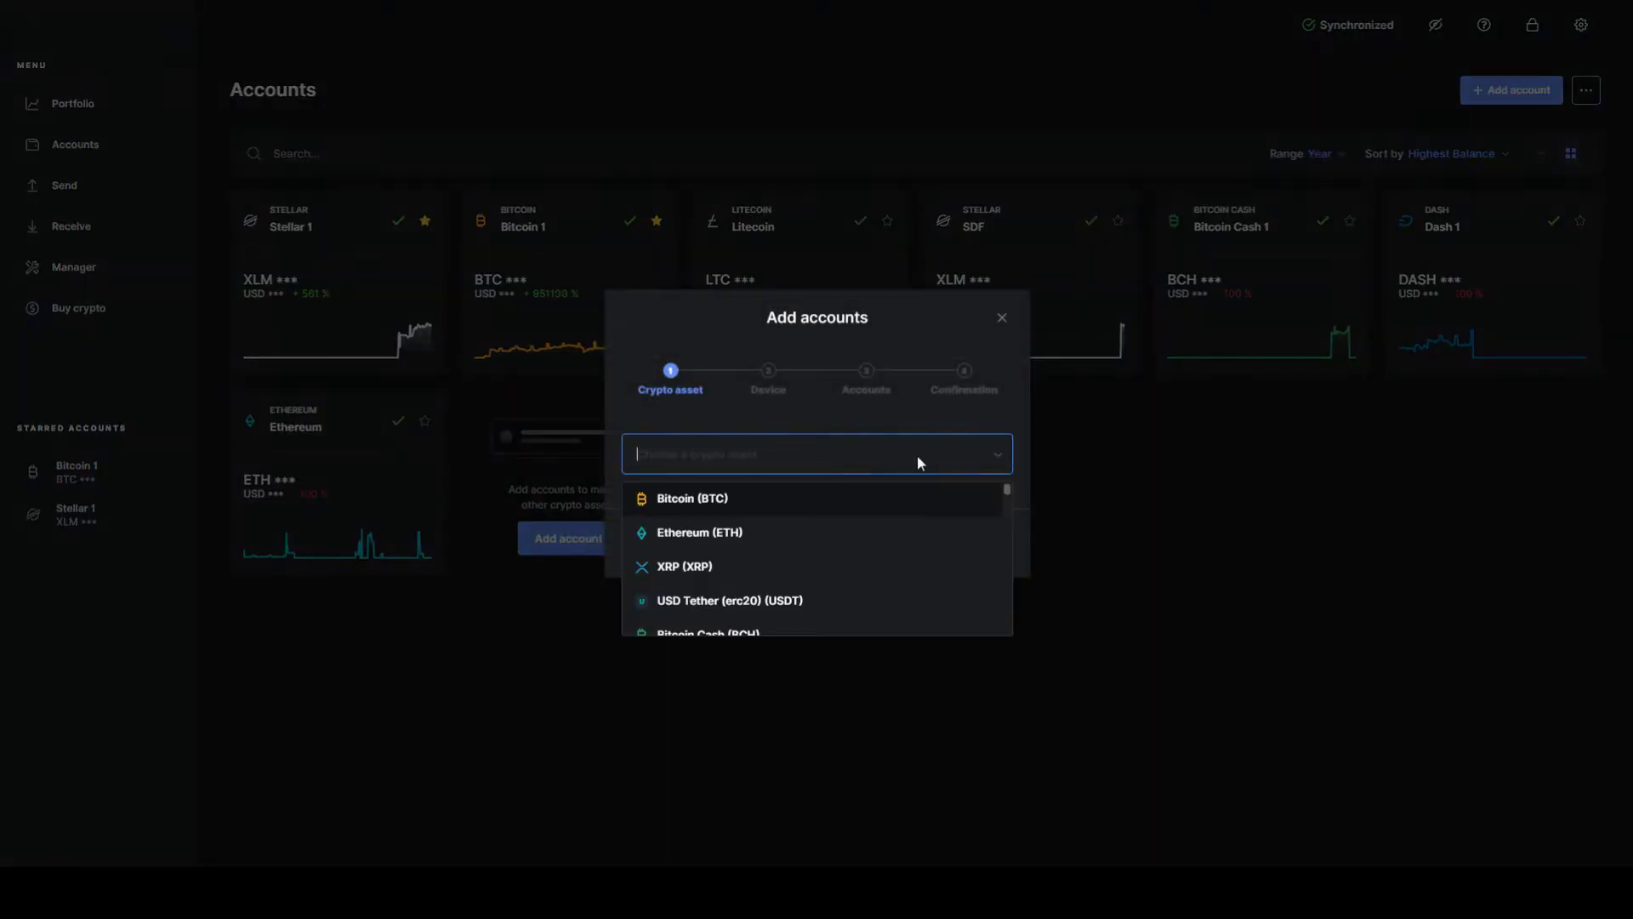
scroll(944, 543, "down", 8)
scroll(946, 552, "down", 5)
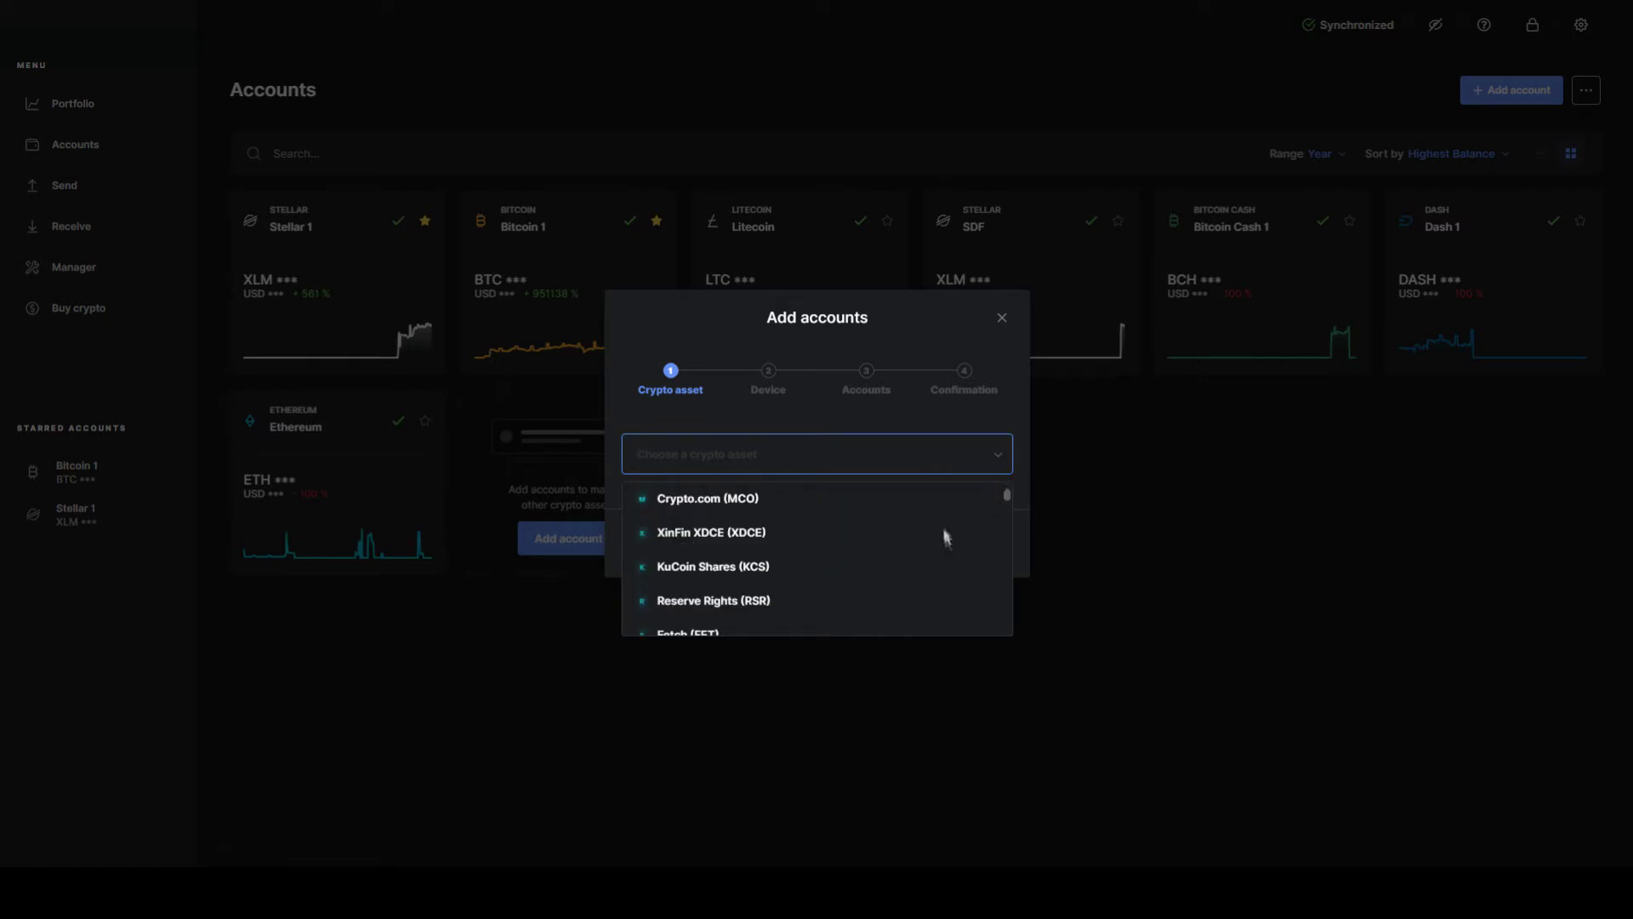
type("ste")
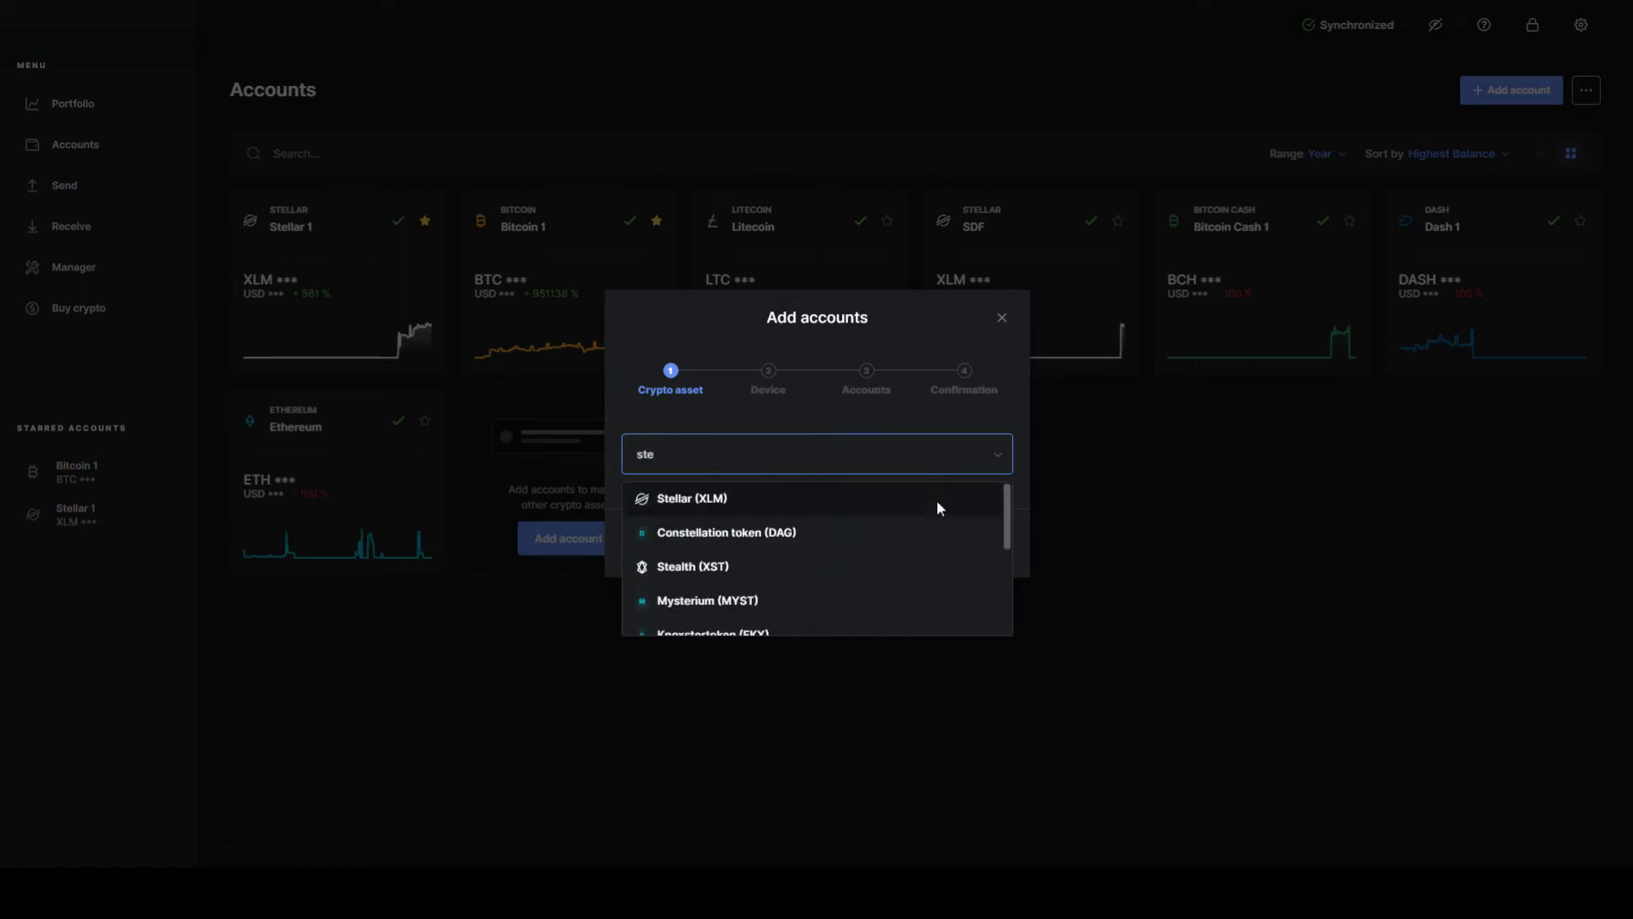
left_click(723, 497)
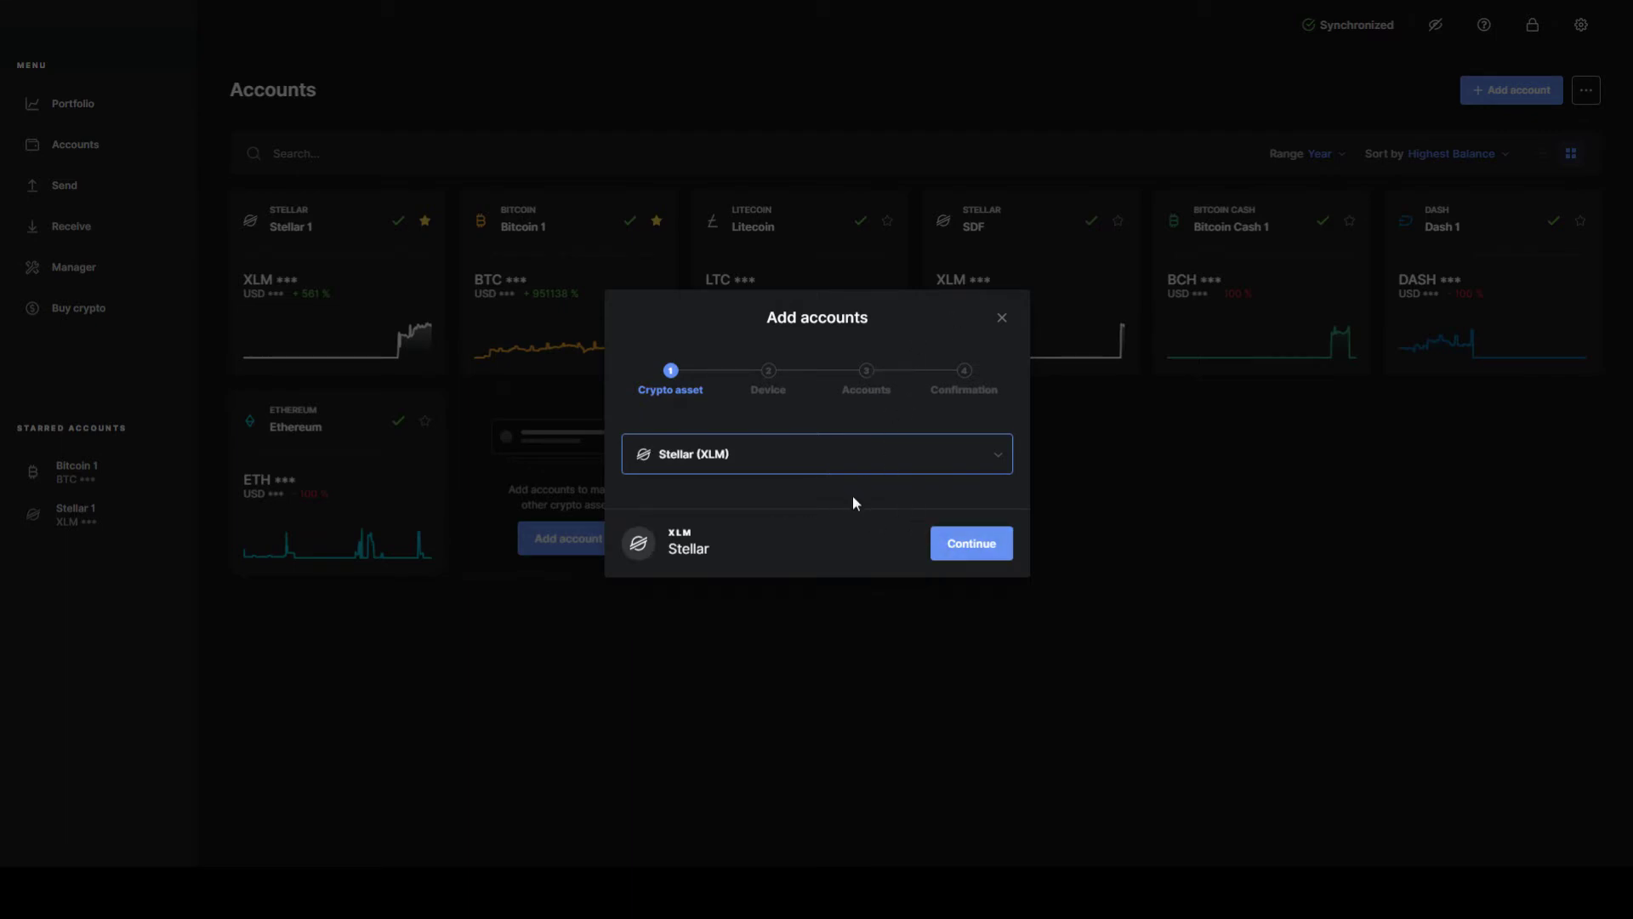
Step: Add the new Stellar account renamed from Stellar 3 to 'moon', then close the dialog
left_click(960, 557)
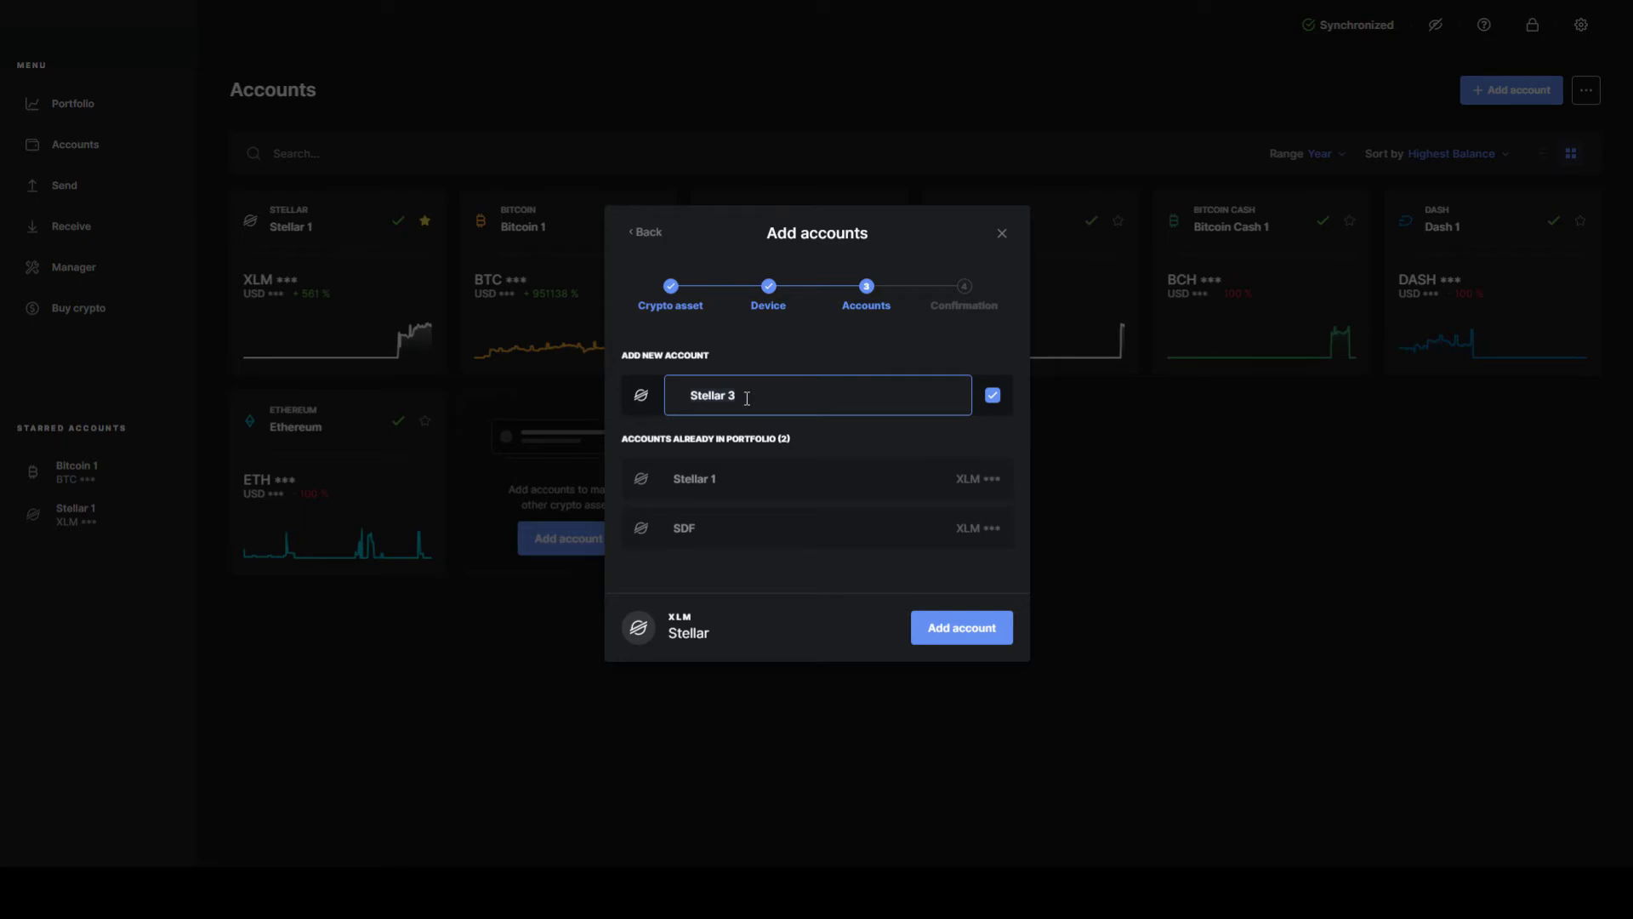
left_click(747, 398)
type("moon")
left_click(935, 627)
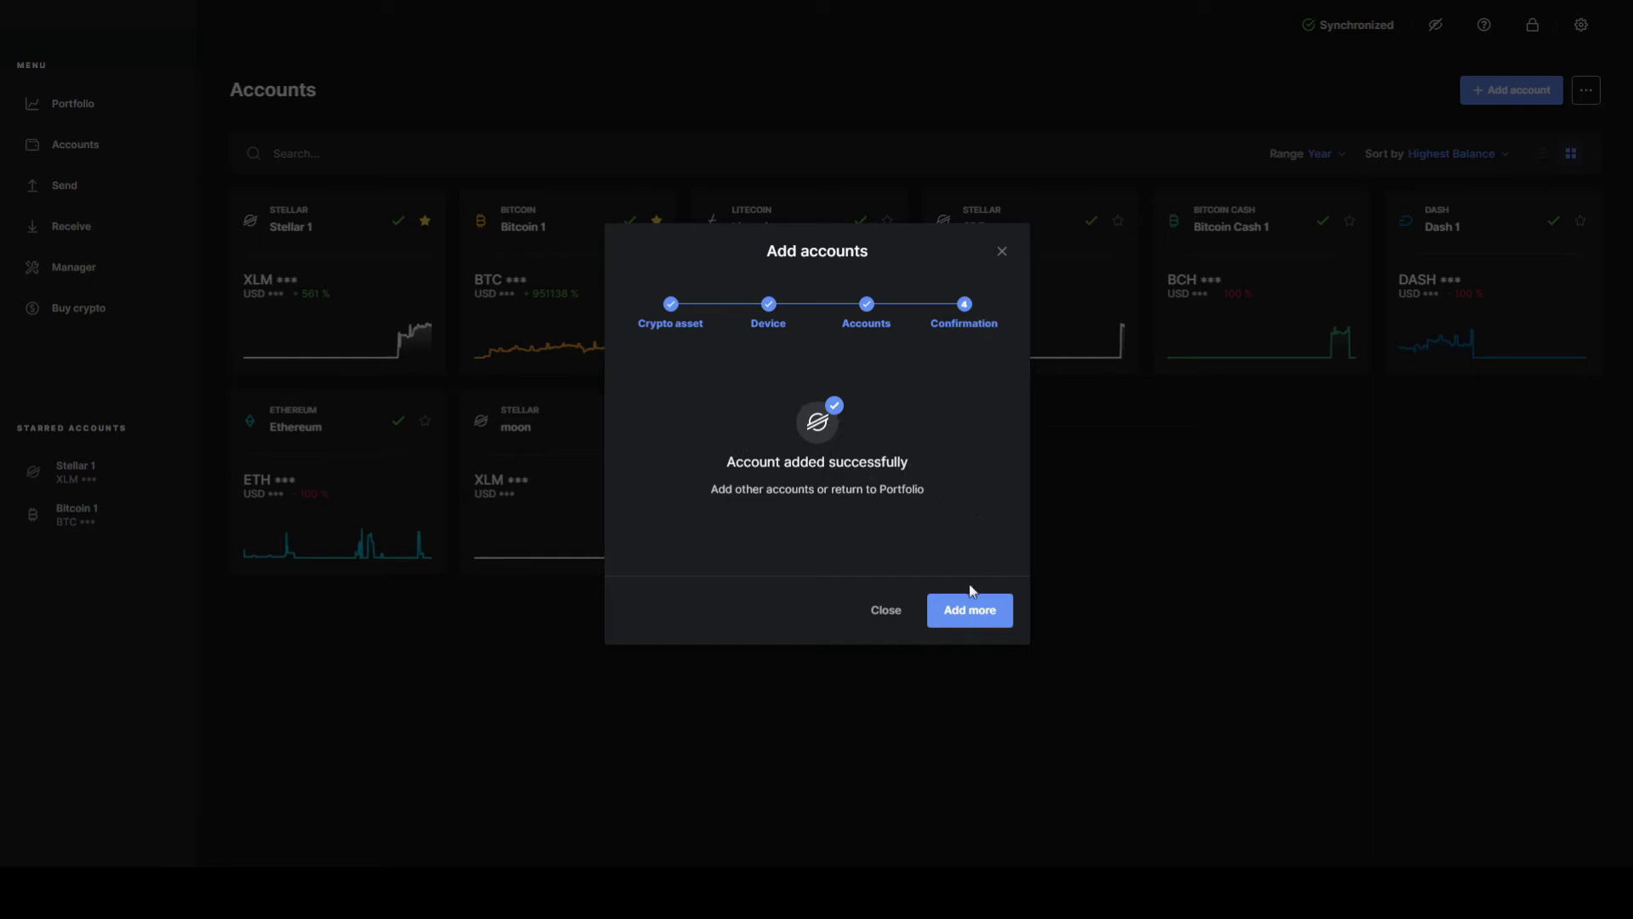
left_click(901, 620)
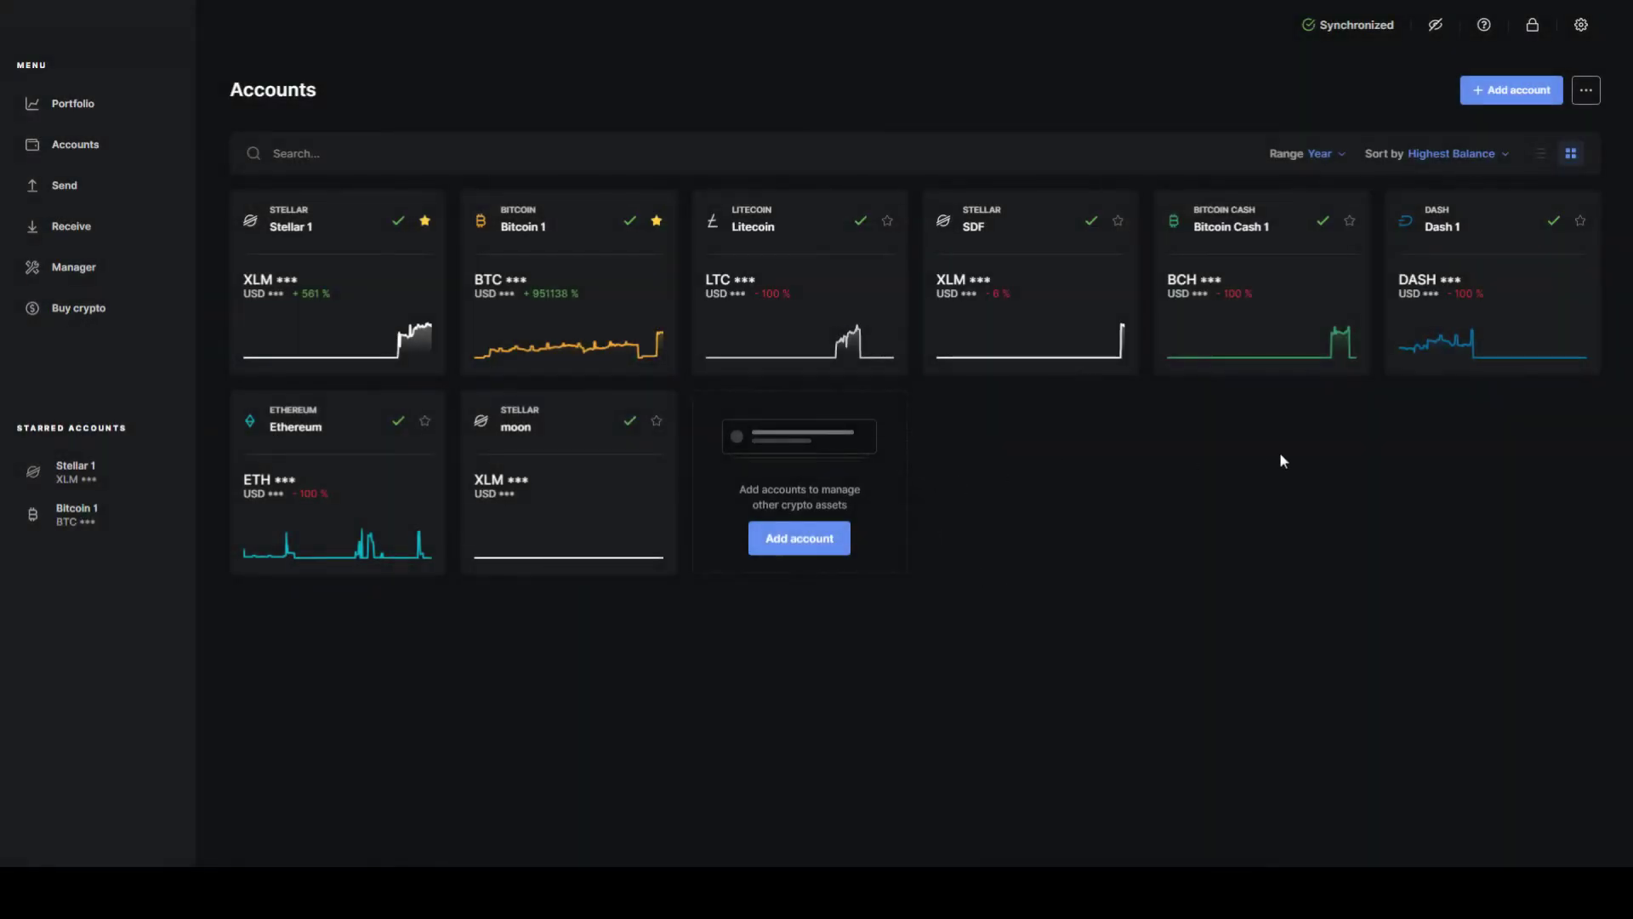
Step: Verify the moon account's receive address on the device, then start a send from Stellar 1
left_click(581, 515)
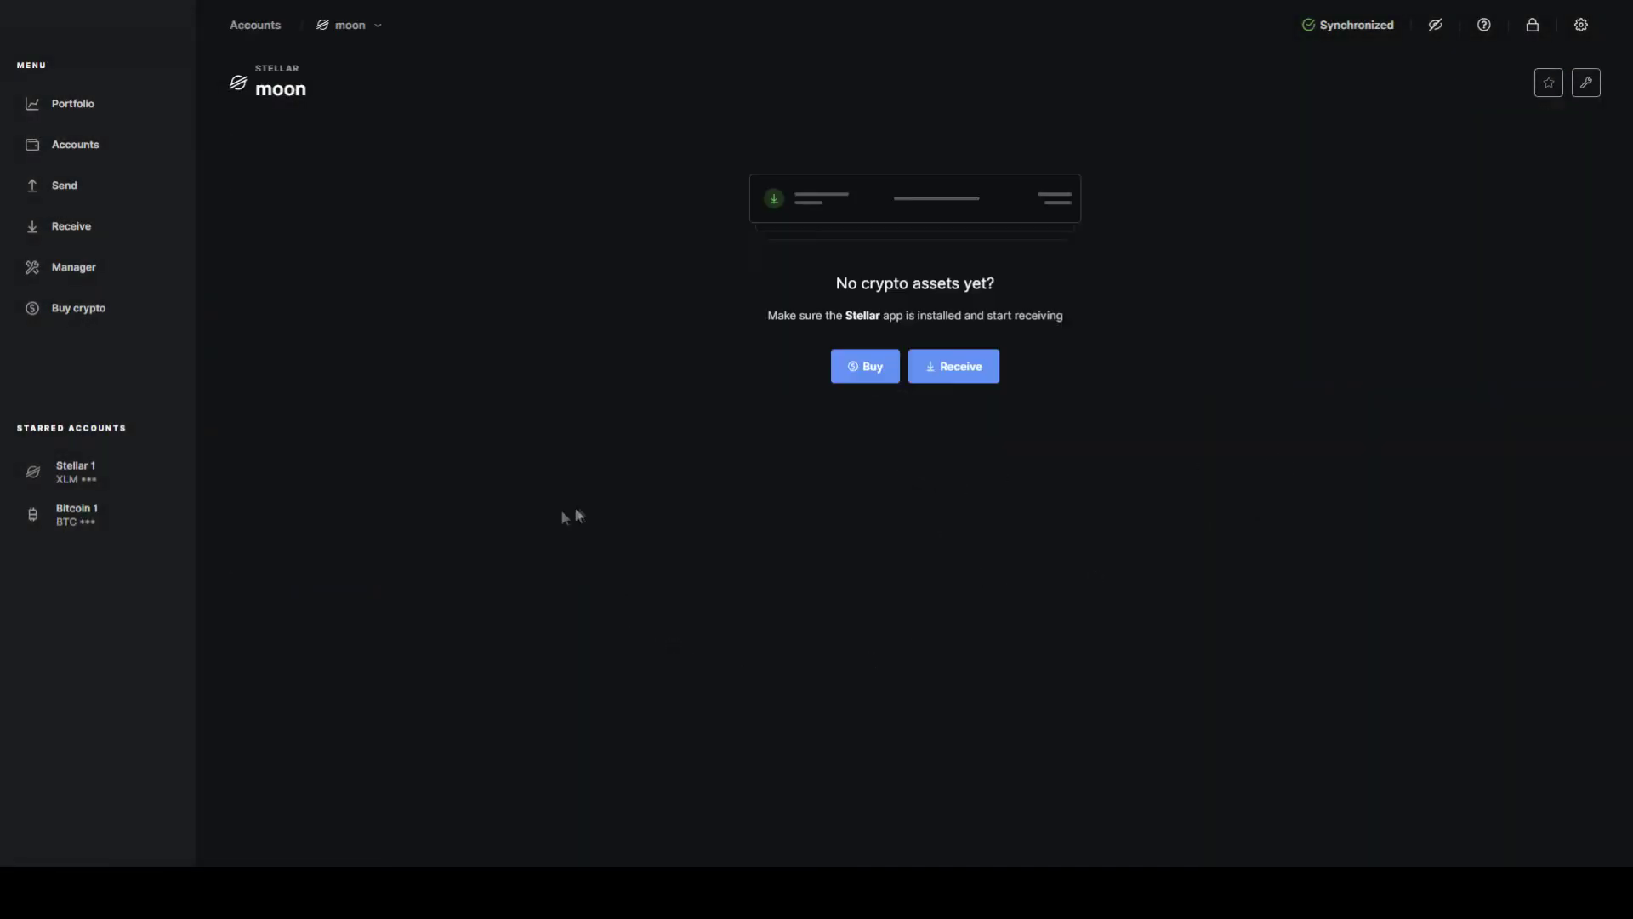
left_click(954, 387)
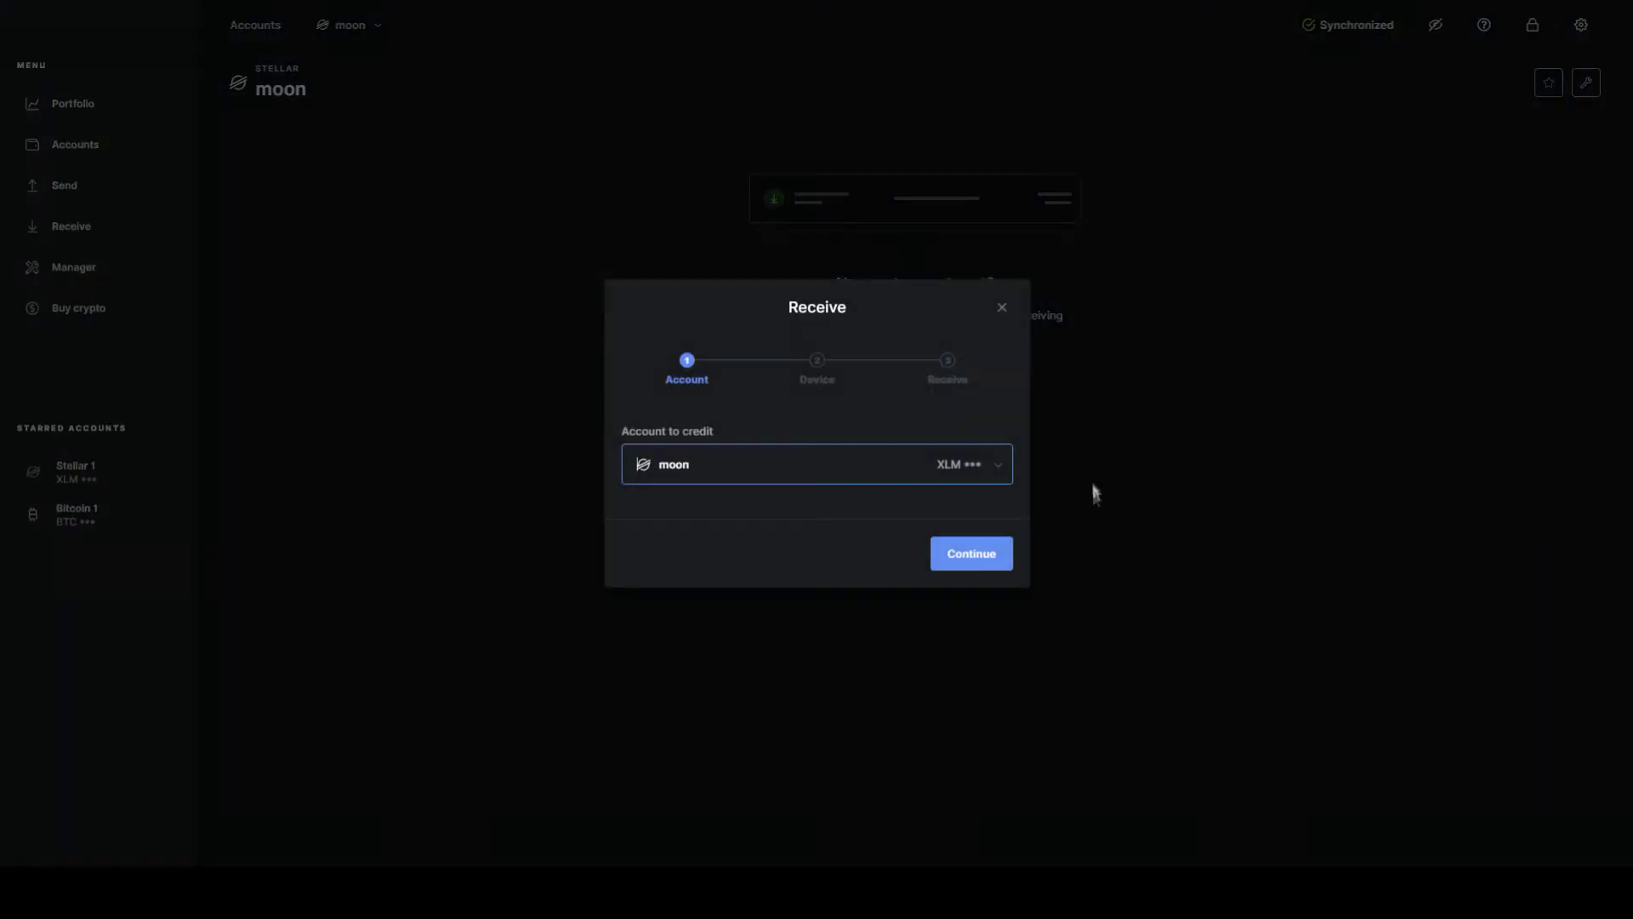
left_click(997, 557)
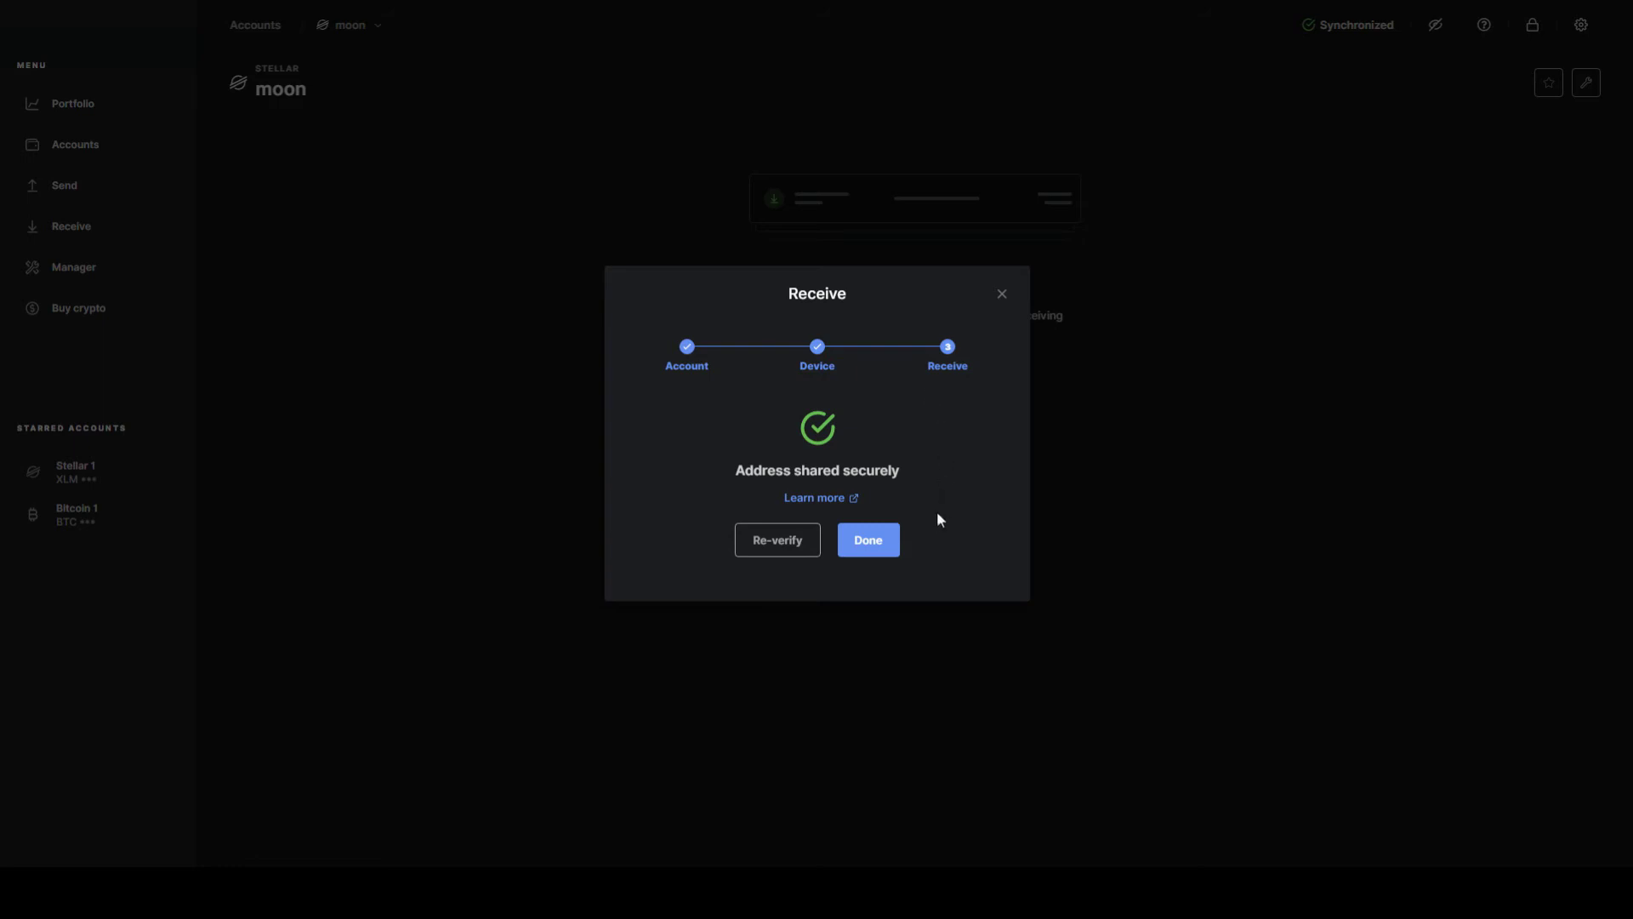
left_click(882, 553)
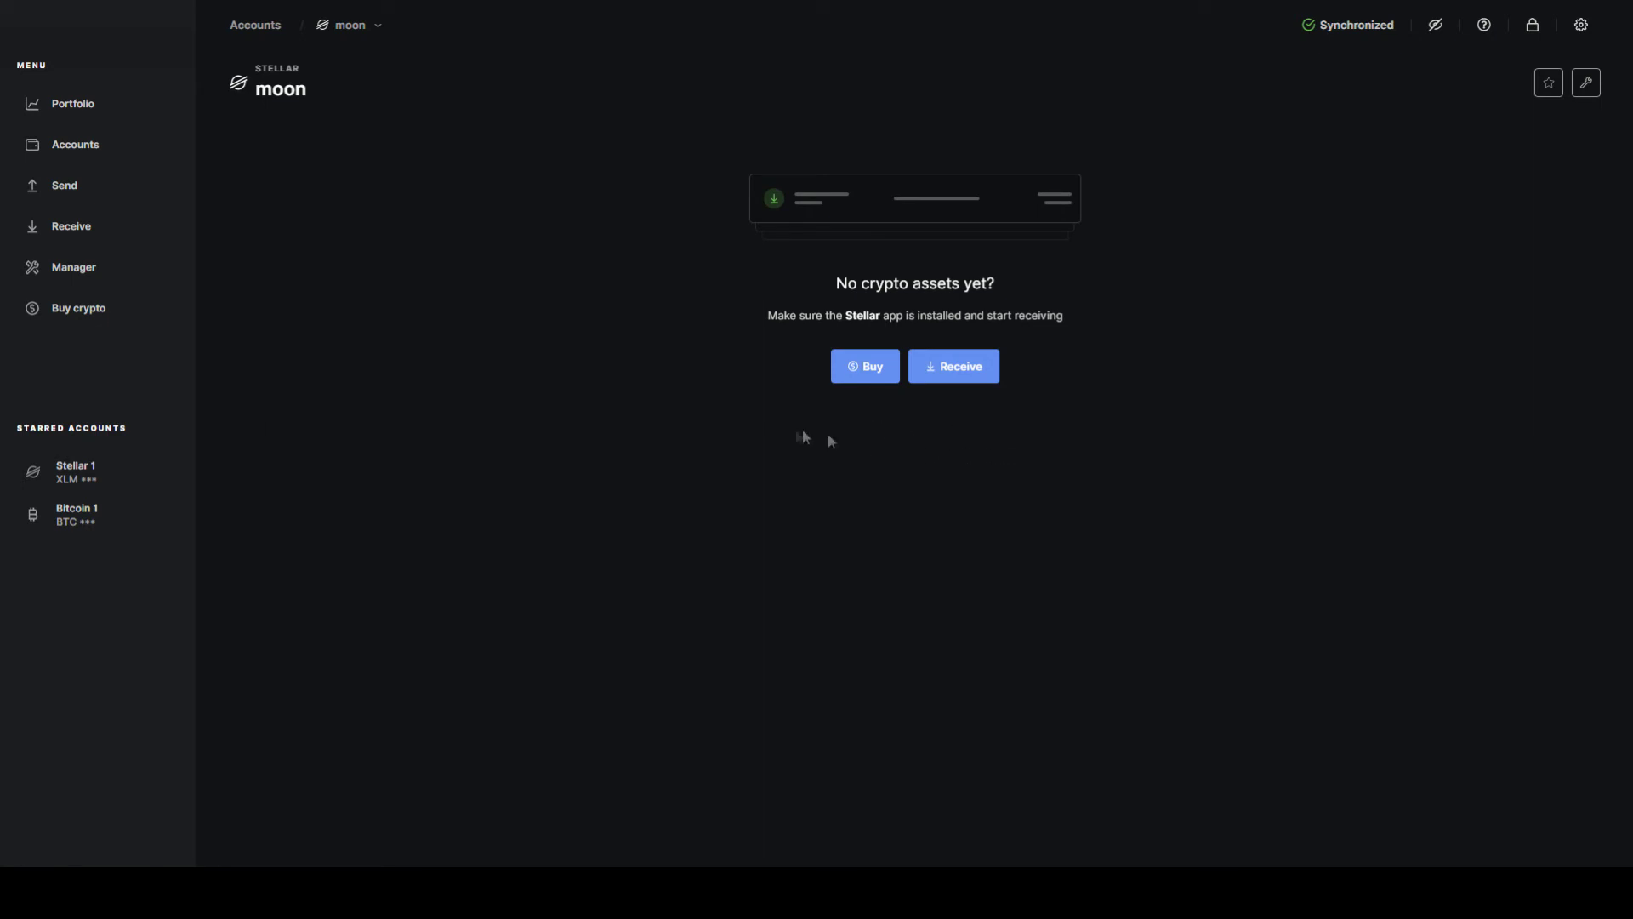
left_click(85, 184)
Step: Paste the recipient's Stellar address and enter the memo as Memo Text
left_click(821, 469)
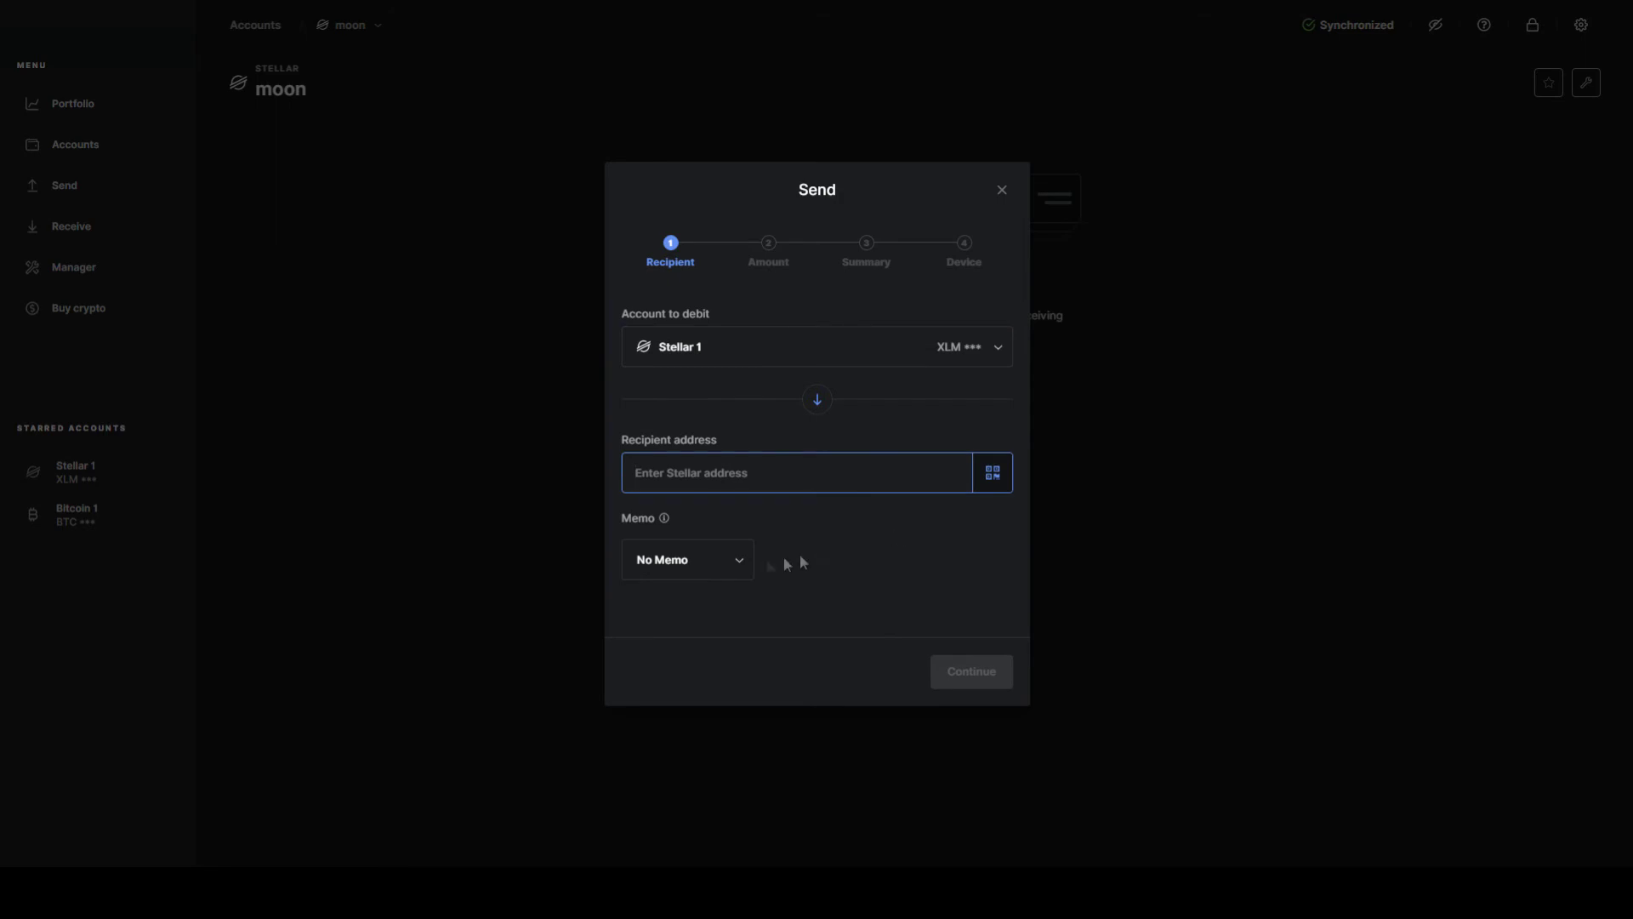
left_click(737, 564)
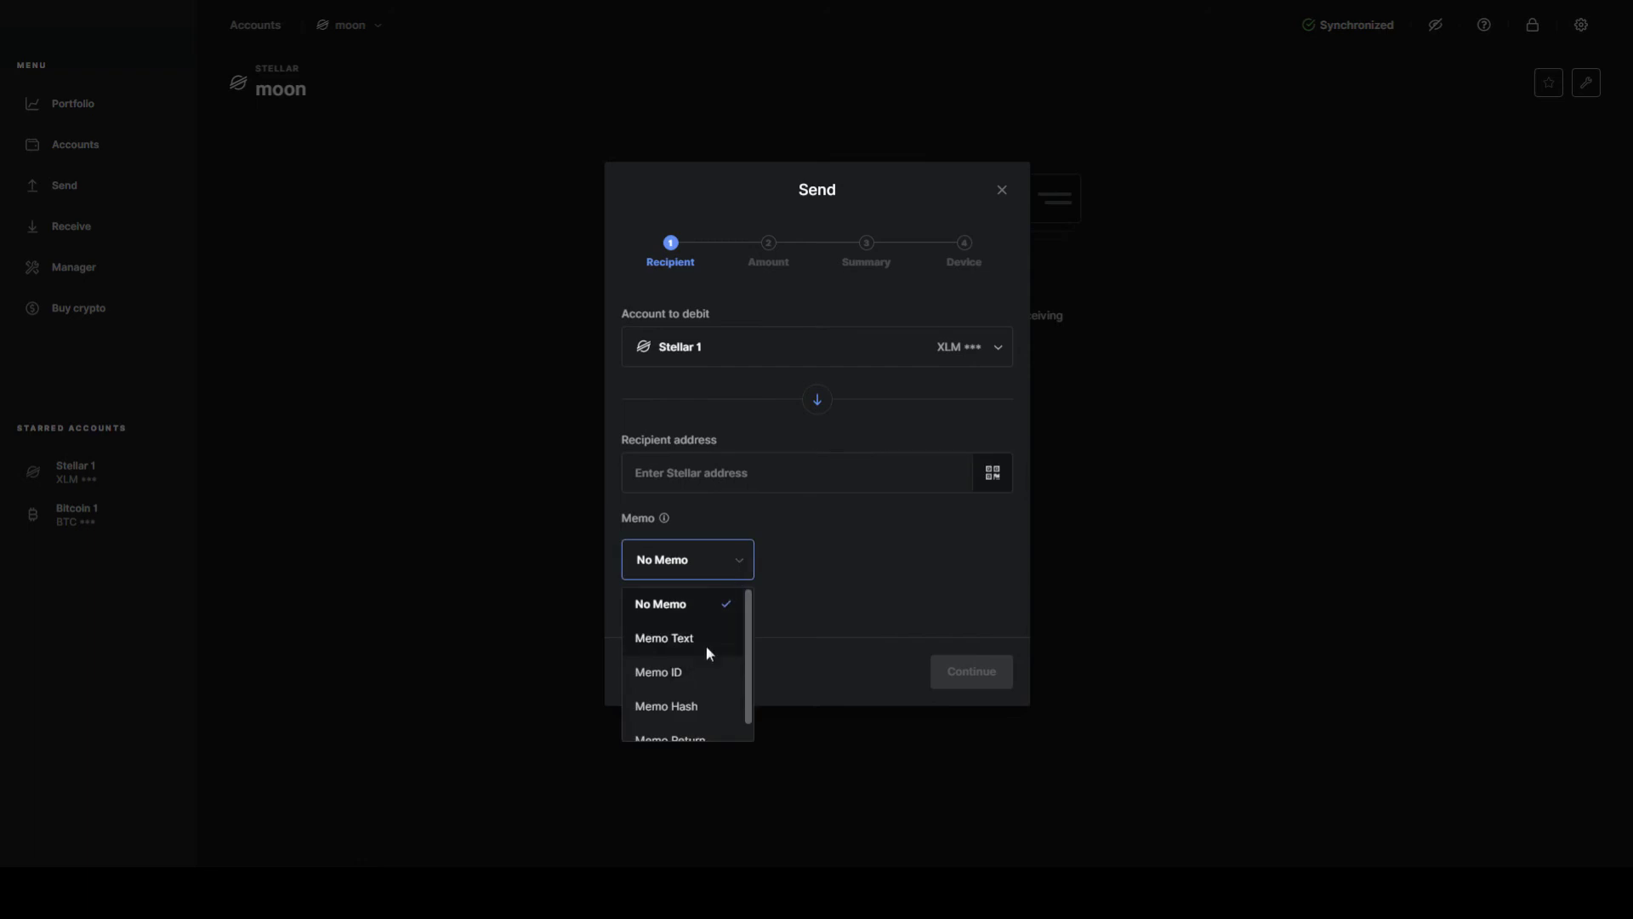
left_click(713, 638)
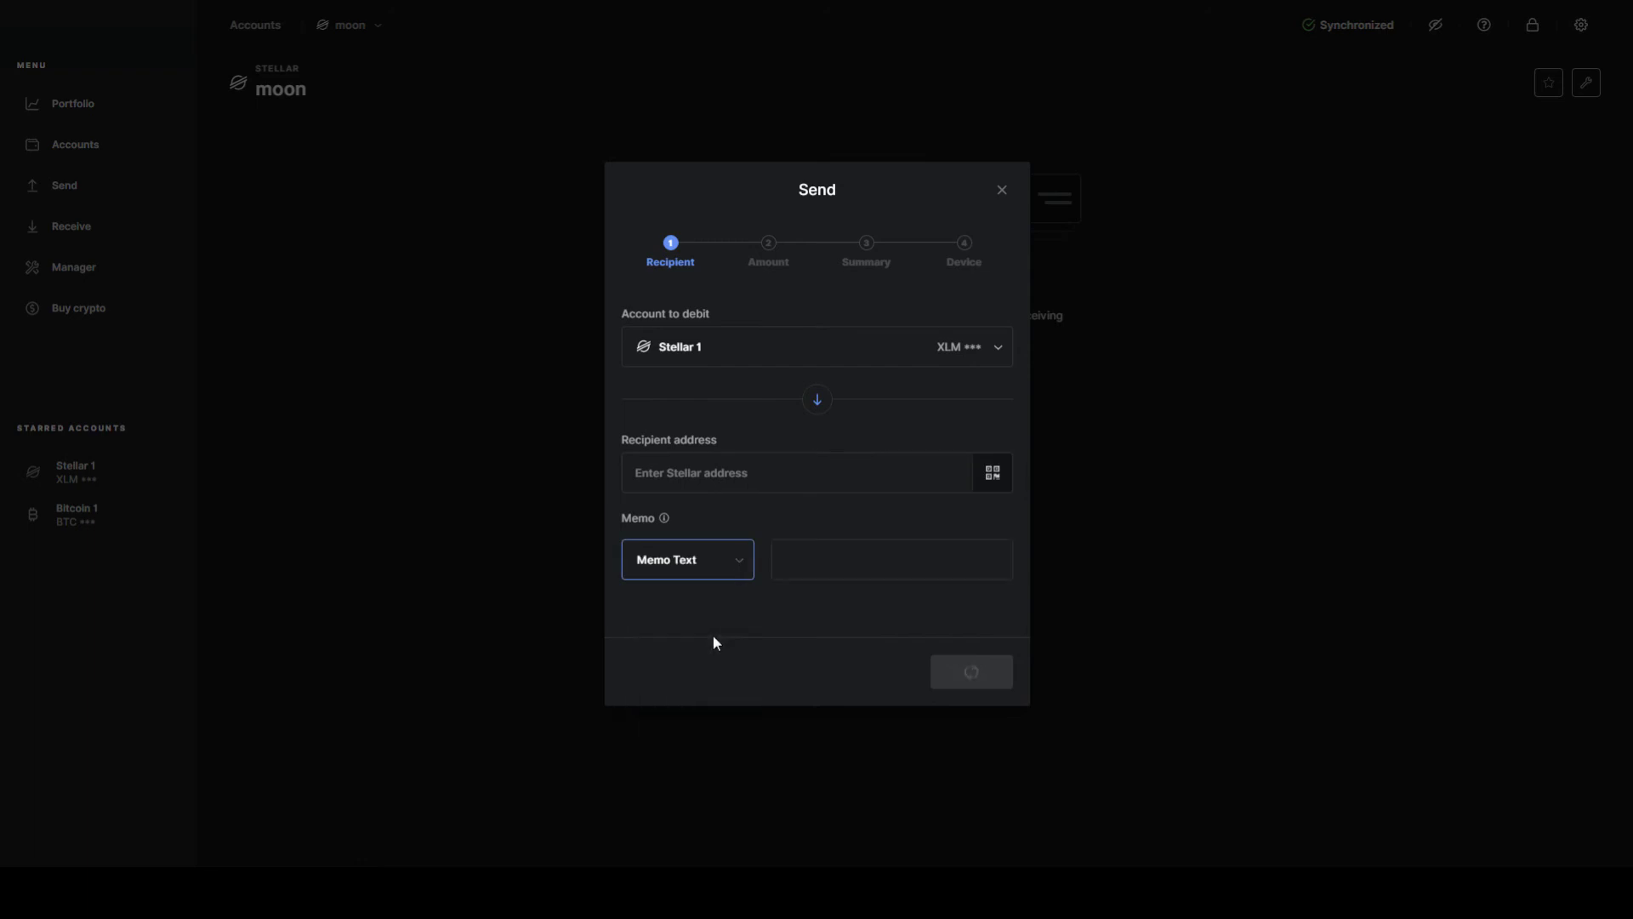
left_click(801, 483)
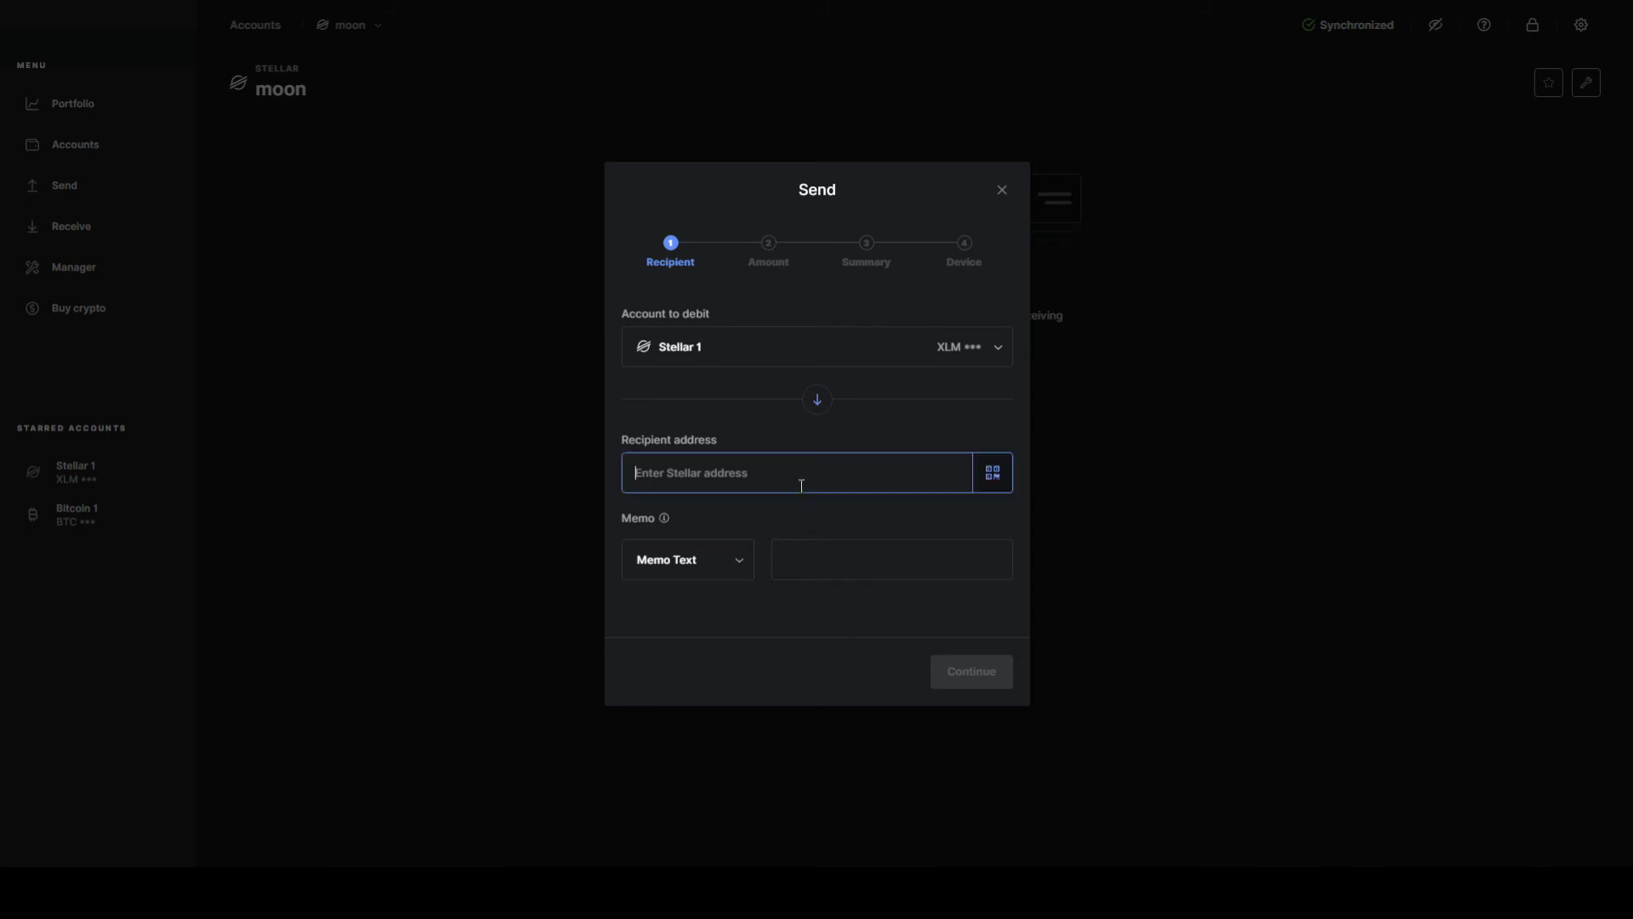
key("ctrl+v")
left_click(858, 559)
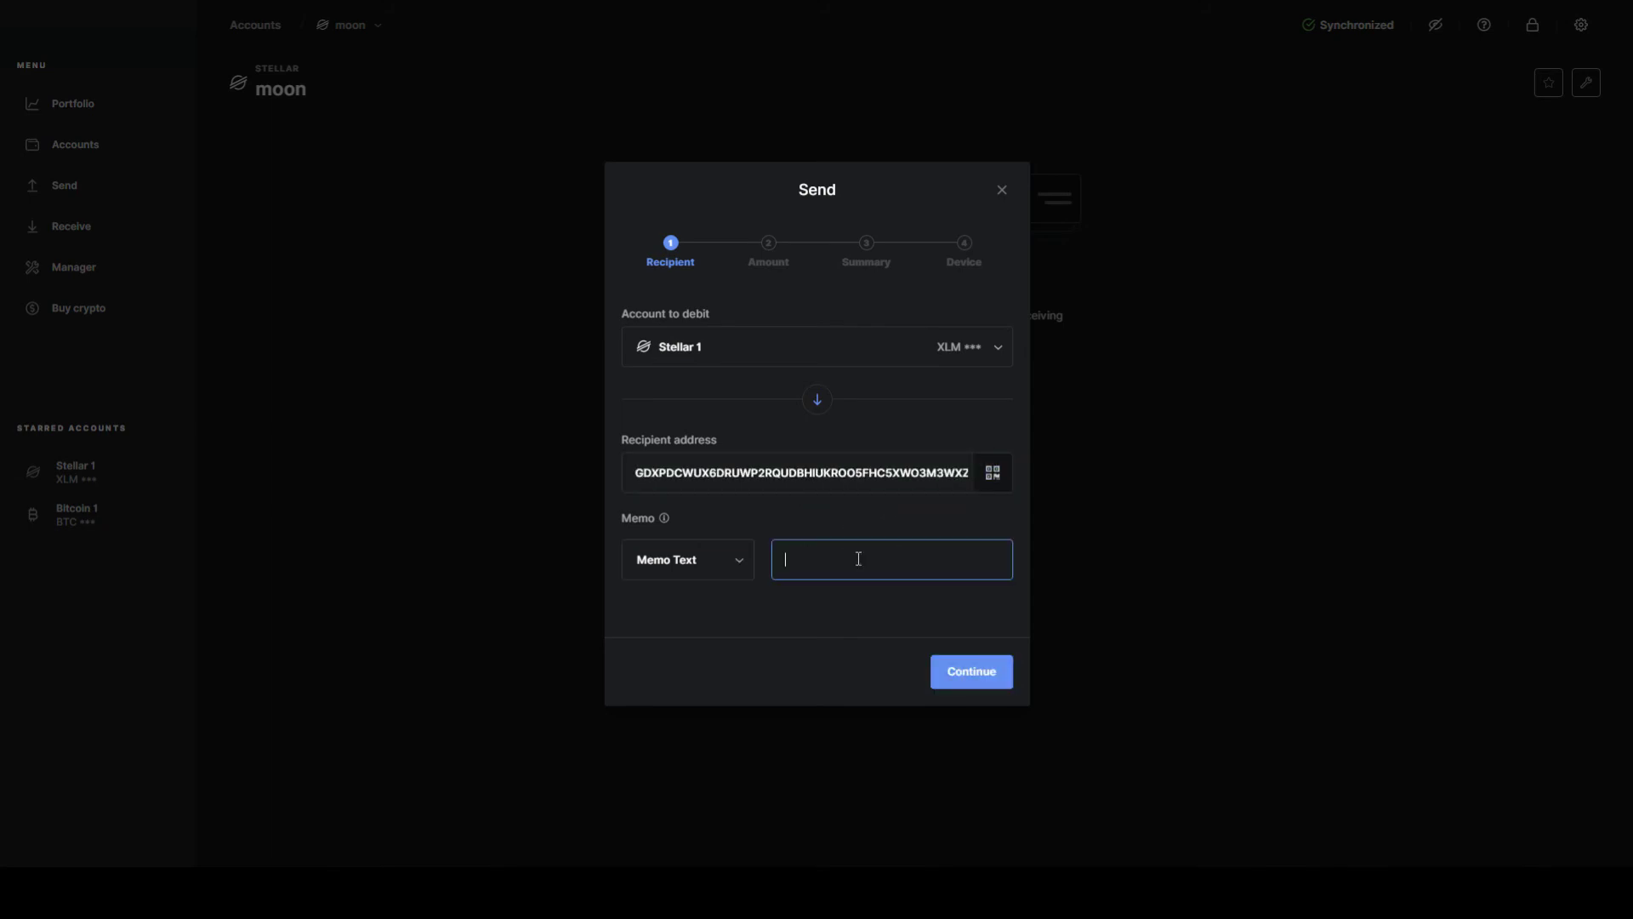
Step: Enter a 10 XLM amount, review the summary, and send it to the device for confirmation
left_click(992, 678)
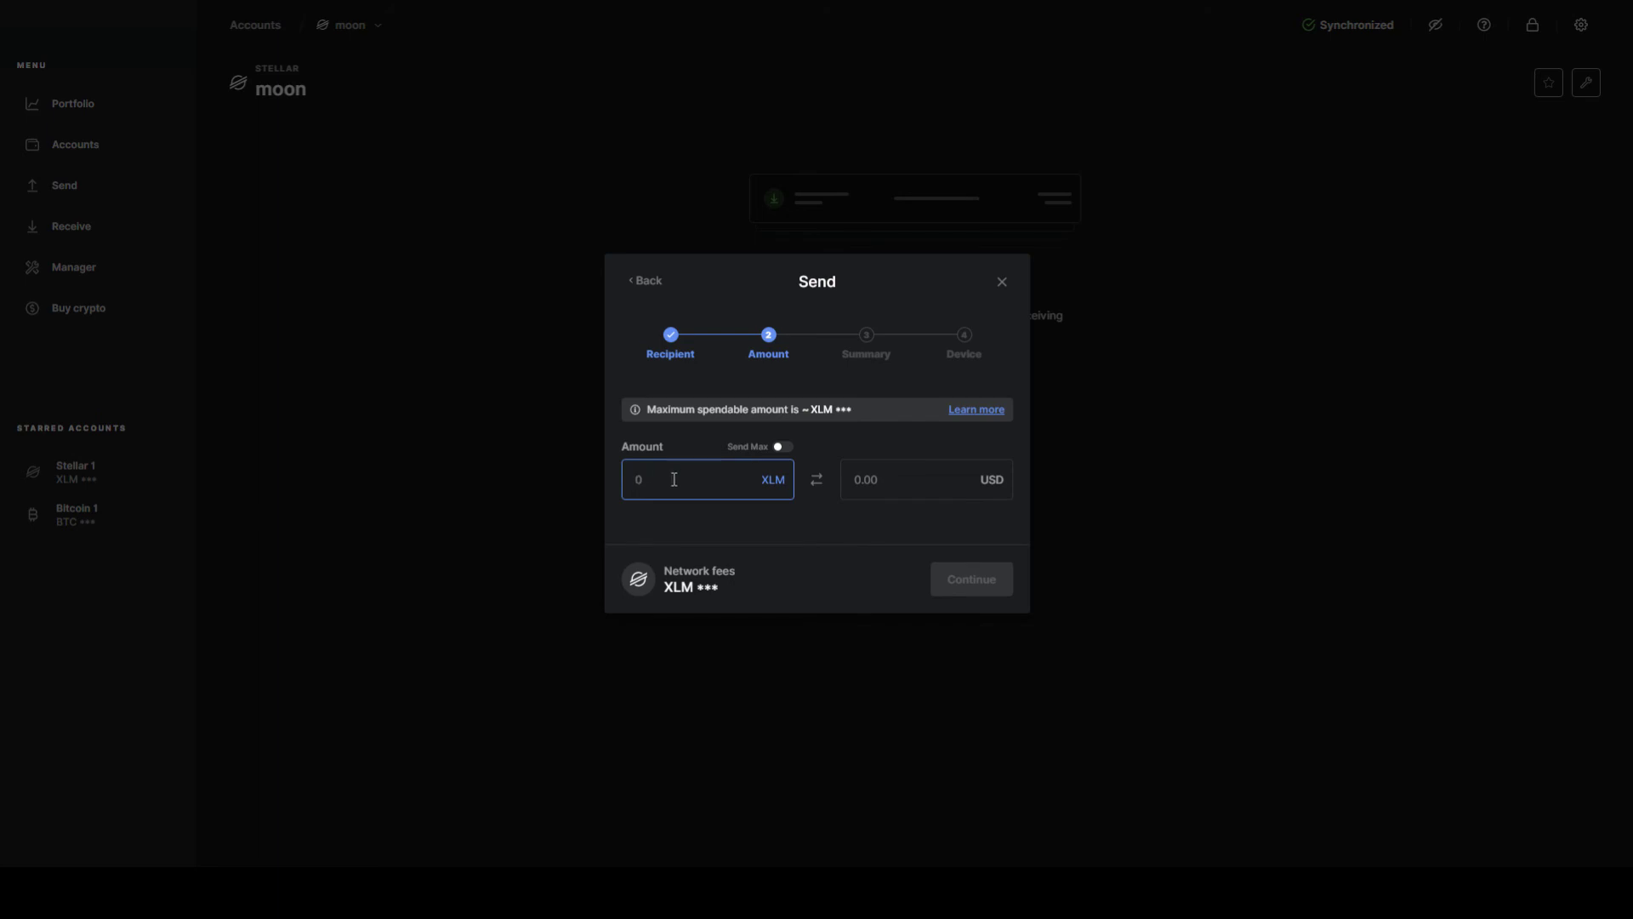
type("10")
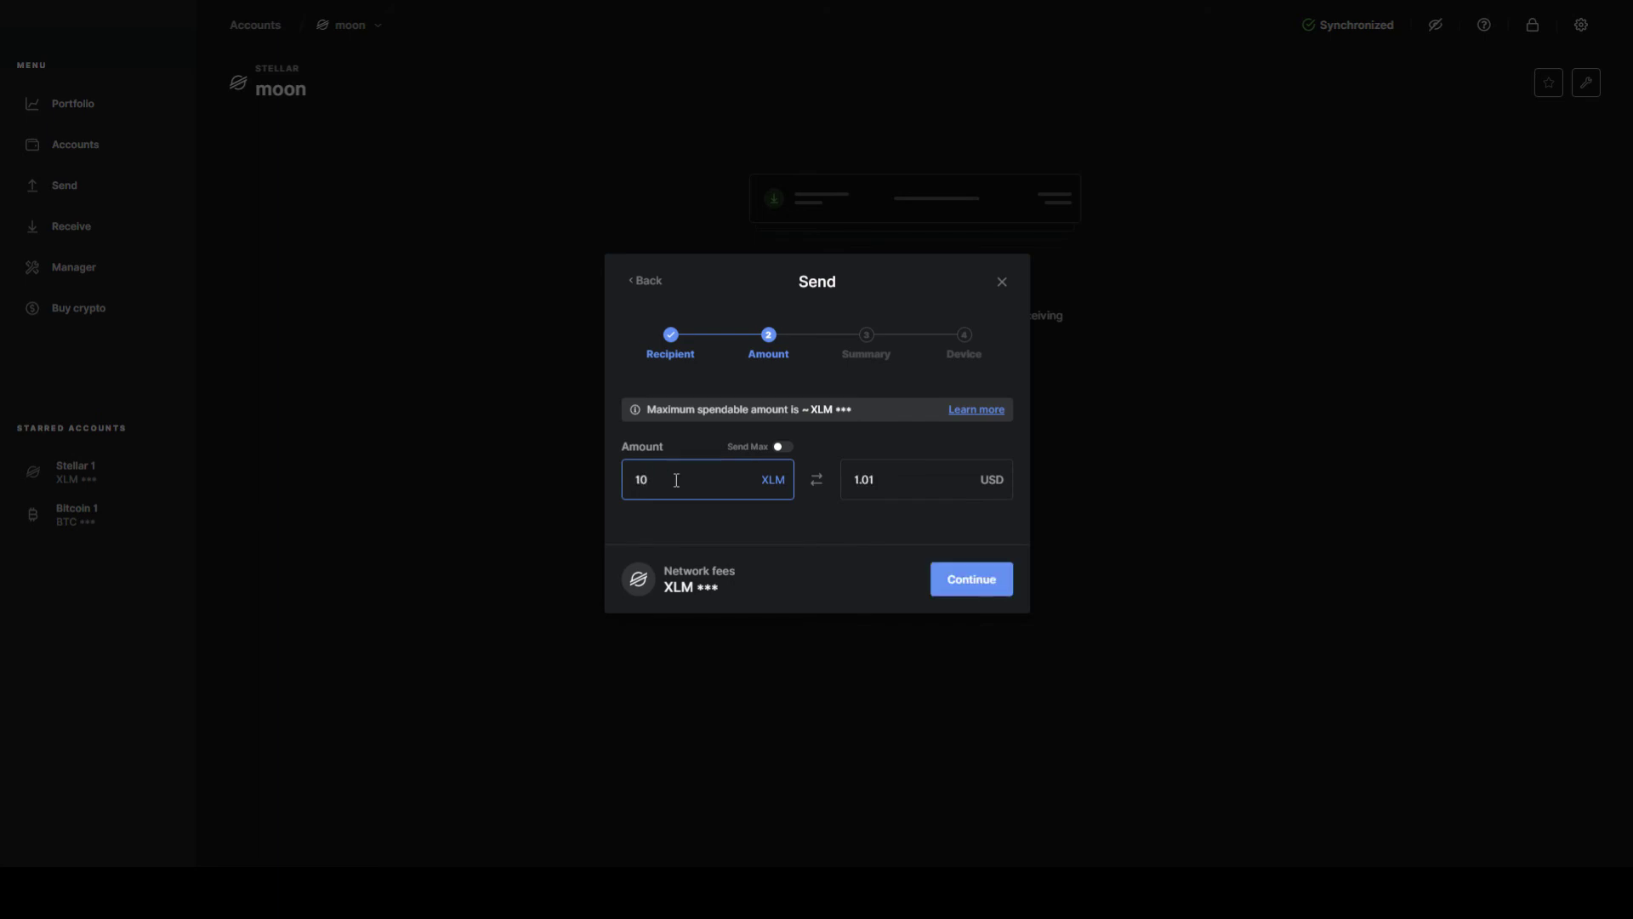
left_click(1000, 590)
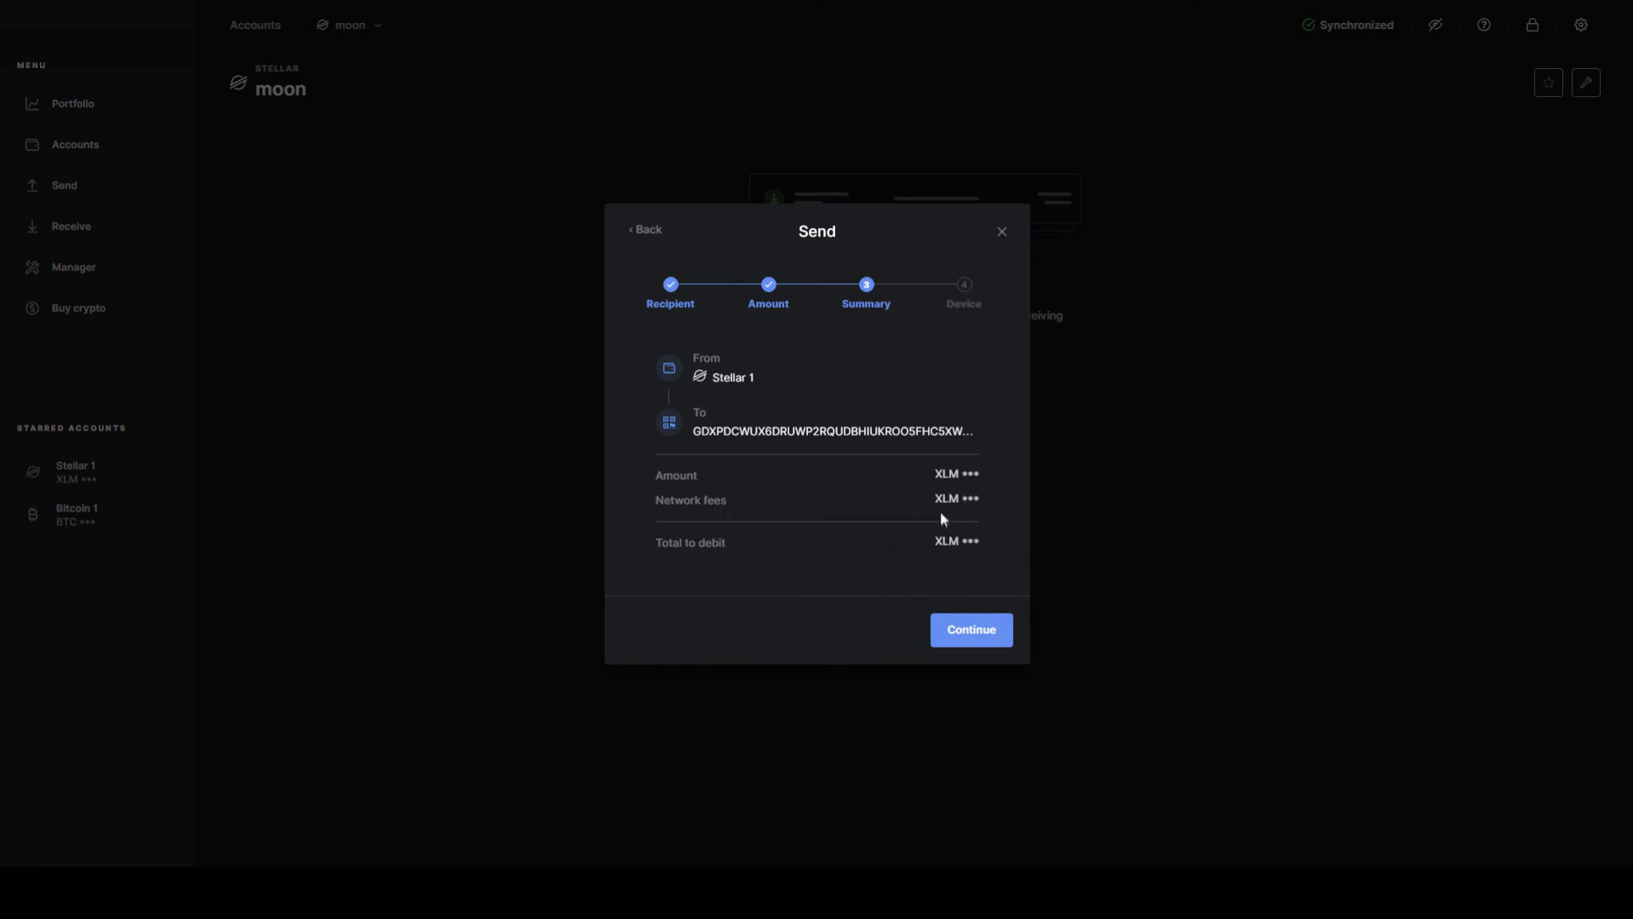
left_click(984, 641)
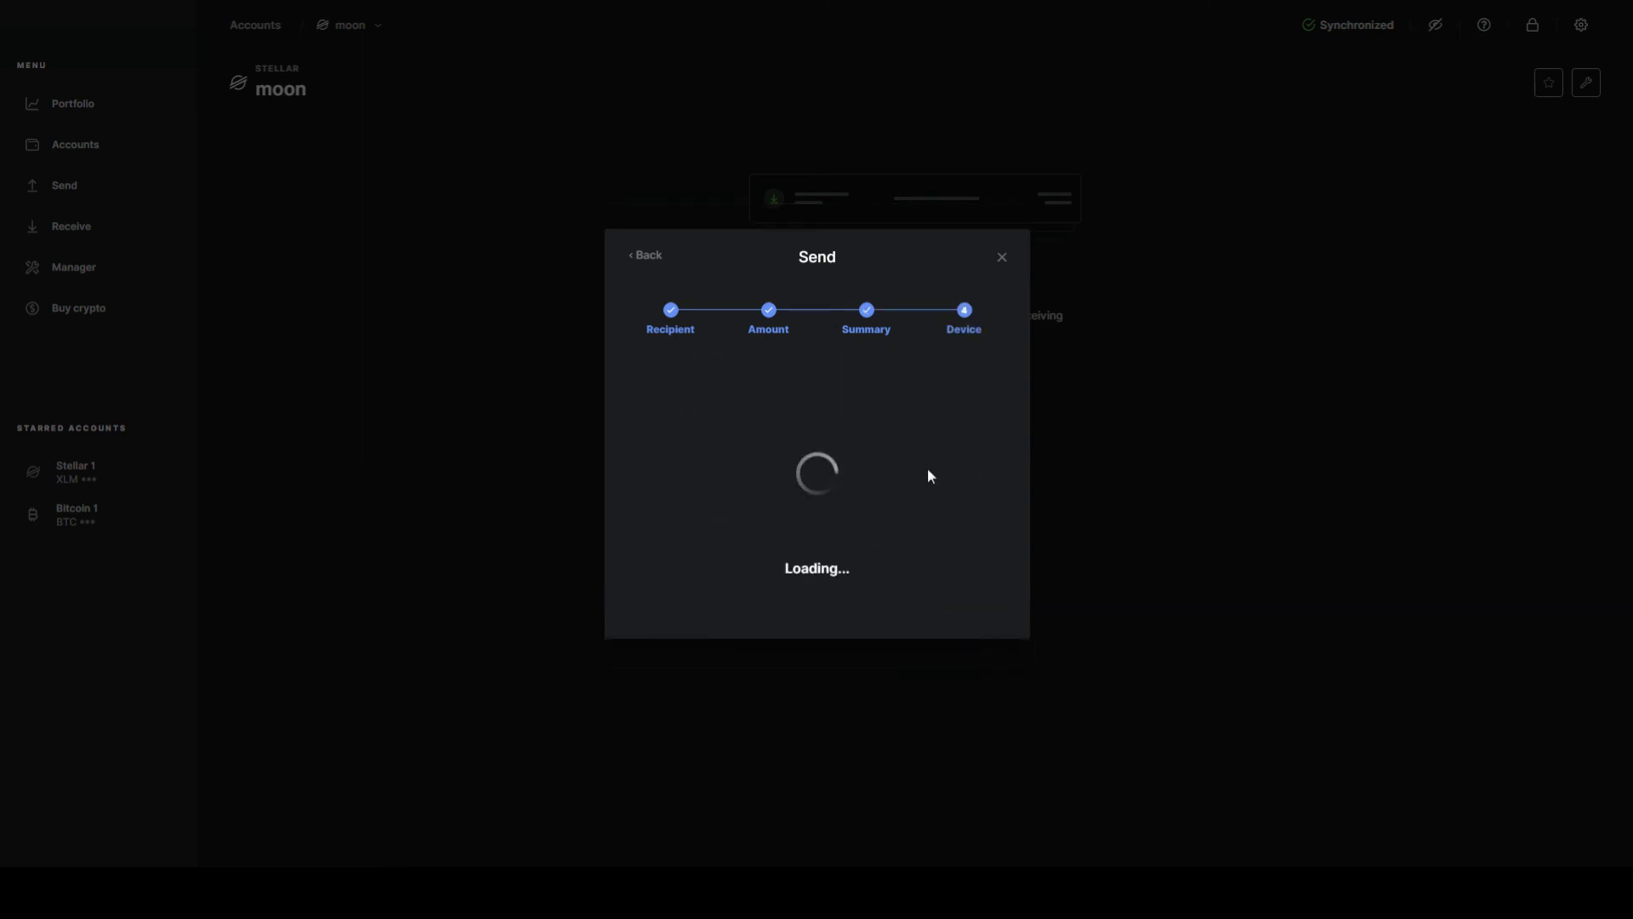